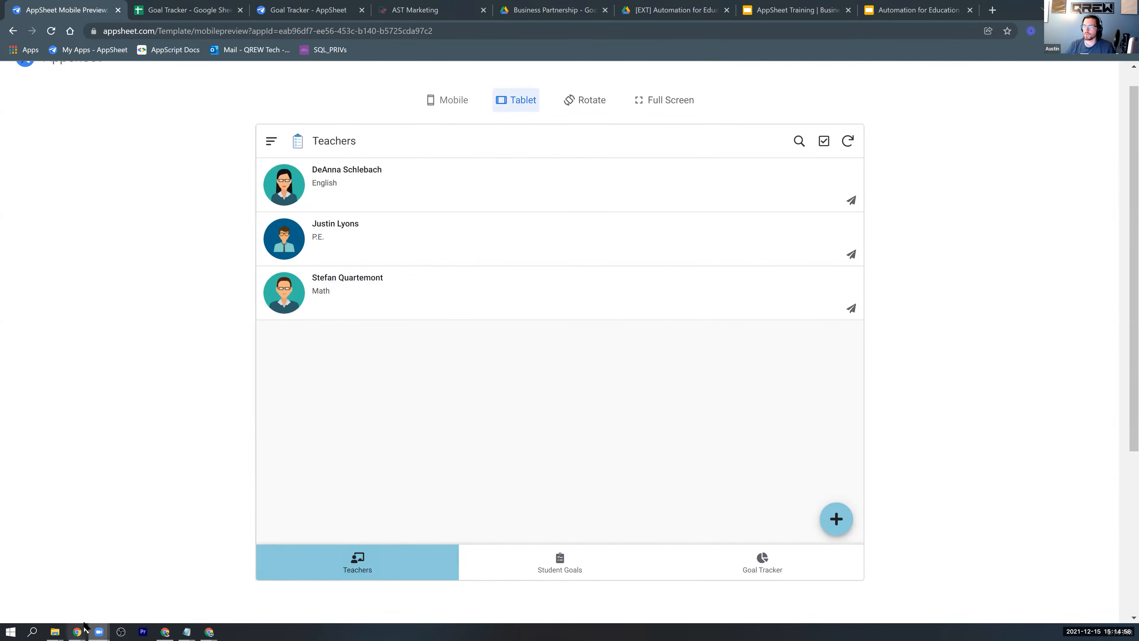
Switch to Gmail and open the Goal Tracker e-mail asking for the student goals update for 12/14/2021.
{"action": "mouse_move", "coordinate": [77, 631]}
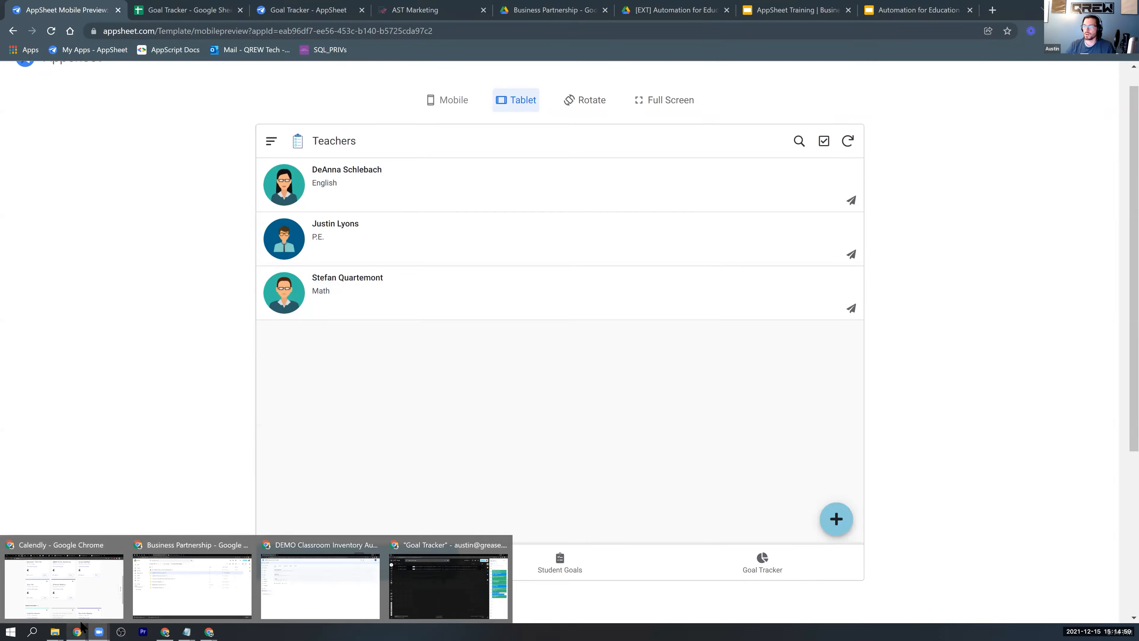
{"action": "left_click", "coordinate": [426, 583]}
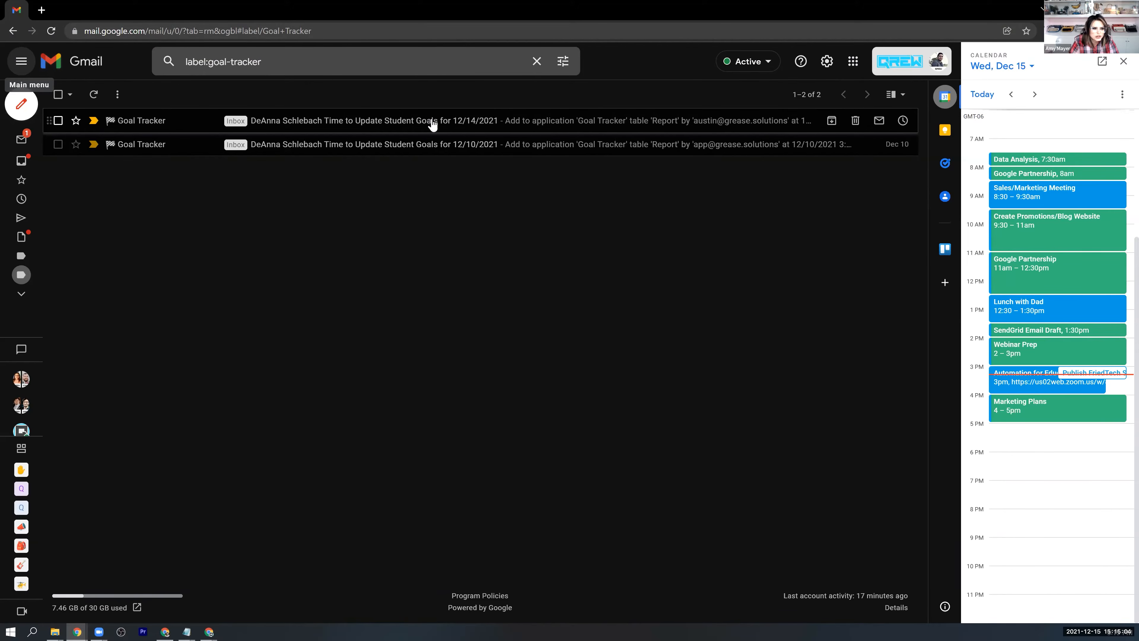
{"action": "left_click", "coordinate": [432, 121]}
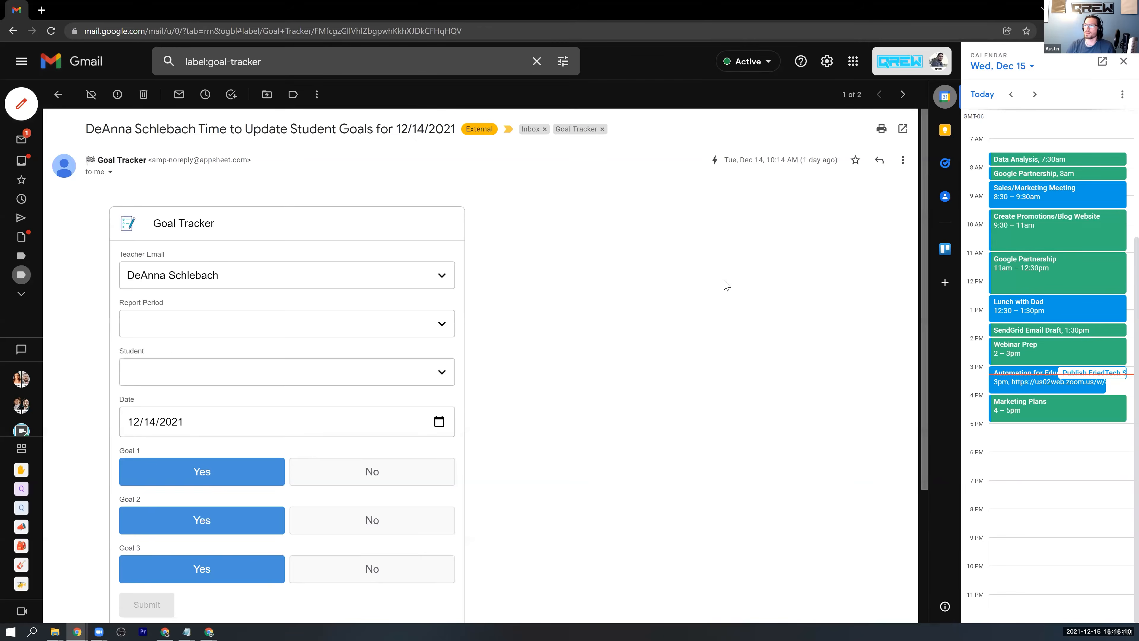
Fill in the e-mail's embedded form with 1st Nine Weeks and the second listed student, leave all goals at Yes, and submit it.
{"action": "scroll", "coordinate": [573, 274], "scroll_direction": "down", "scroll_amount": 3}
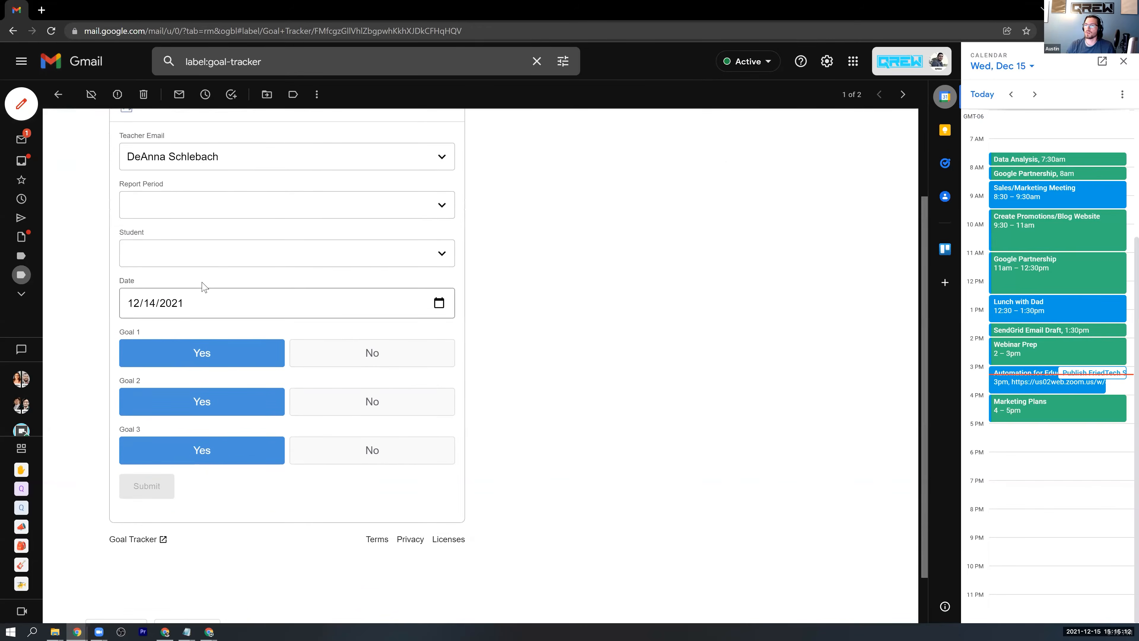
{"action": "left_click", "coordinate": [449, 210]}
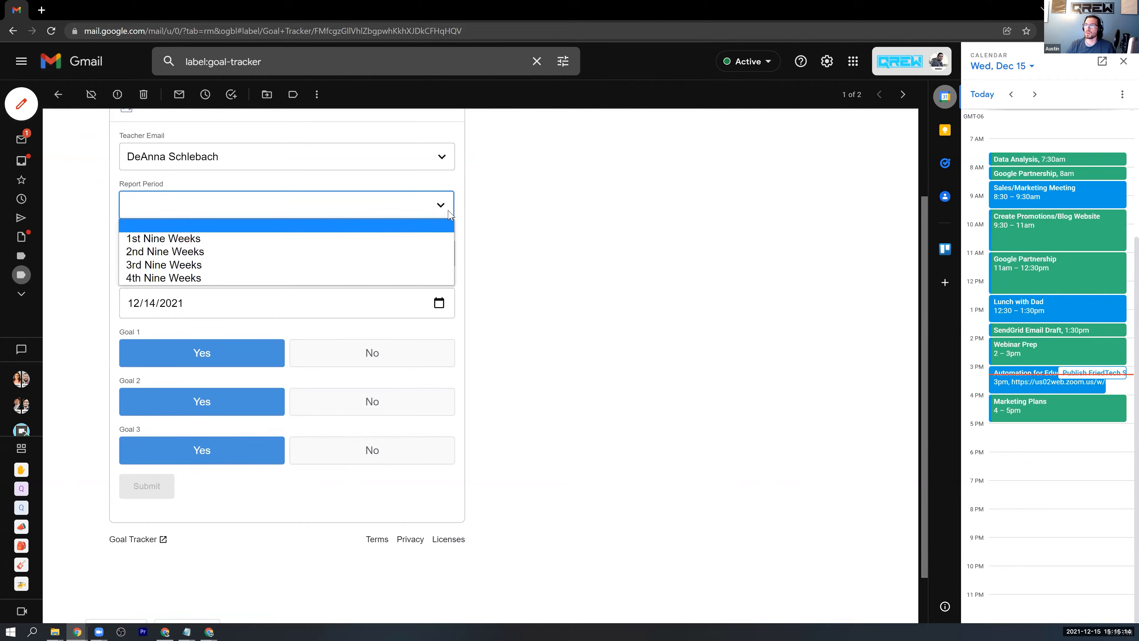
{"action": "left_click", "coordinate": [372, 242]}
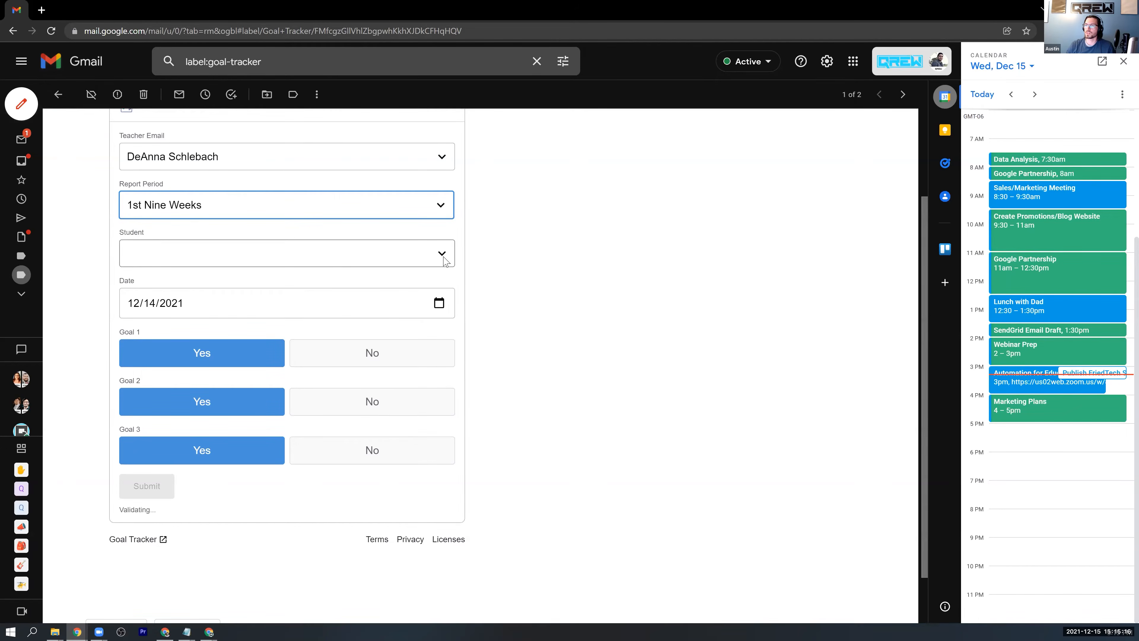
{"action": "left_click", "coordinate": [446, 257]}
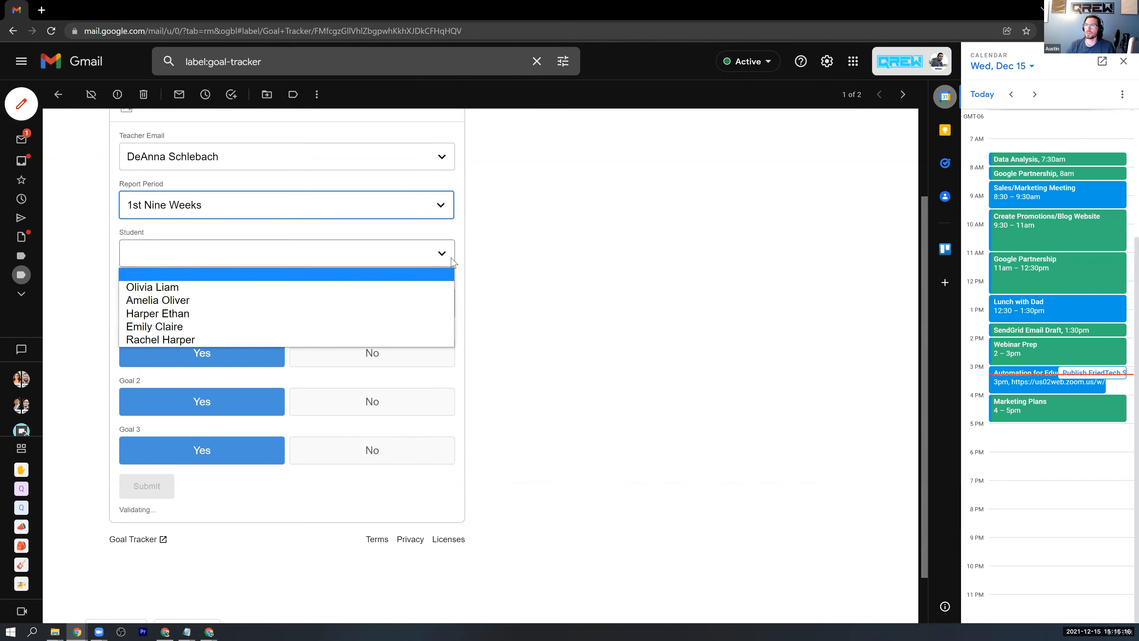
{"action": "left_click", "coordinate": [313, 301]}
{"action": "left_click", "coordinate": [565, 360]}
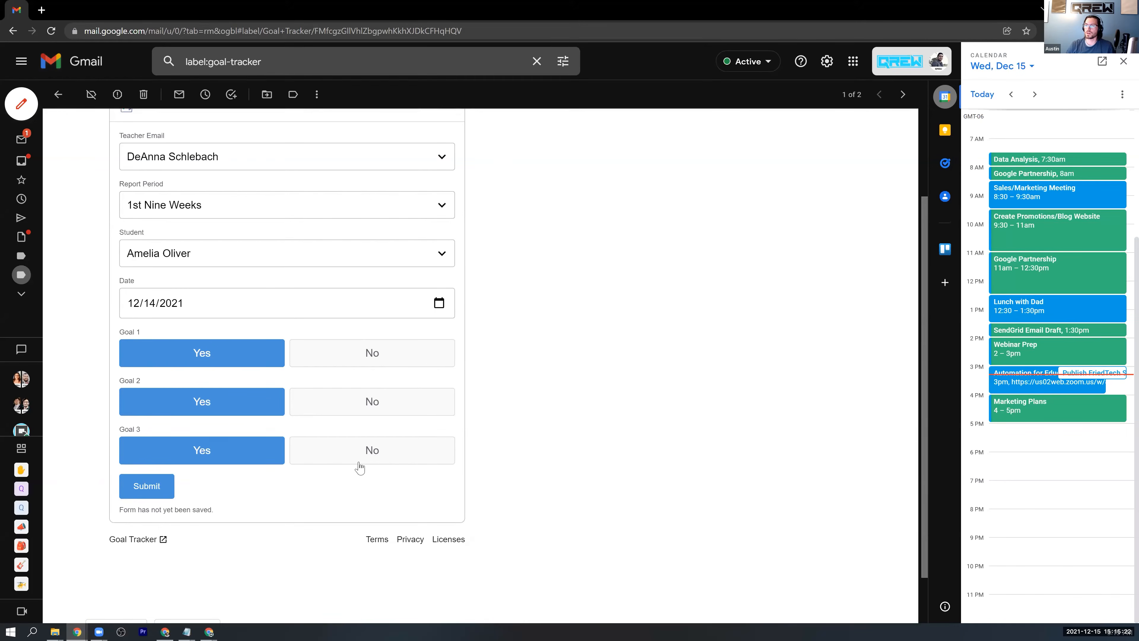
{"action": "left_click", "coordinate": [151, 491]}
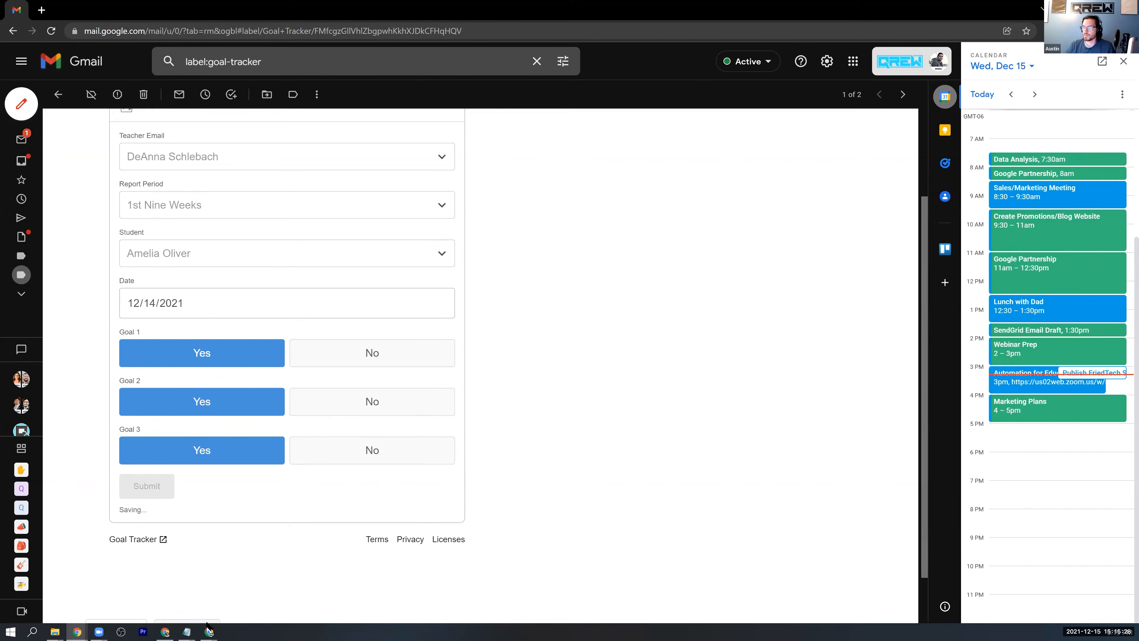
Return to the AppSheet preview, open Student Goals and sync the app to check the 12/14/2021 report.
{"action": "mouse_move", "coordinate": [213, 626]}
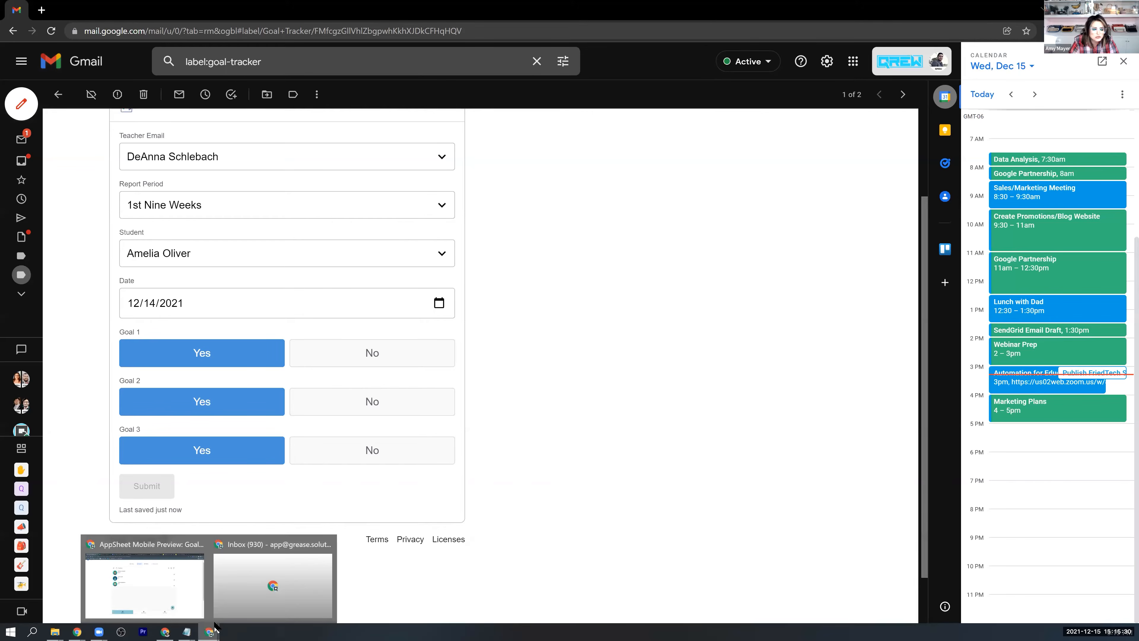
{"action": "left_click", "coordinate": [179, 587]}
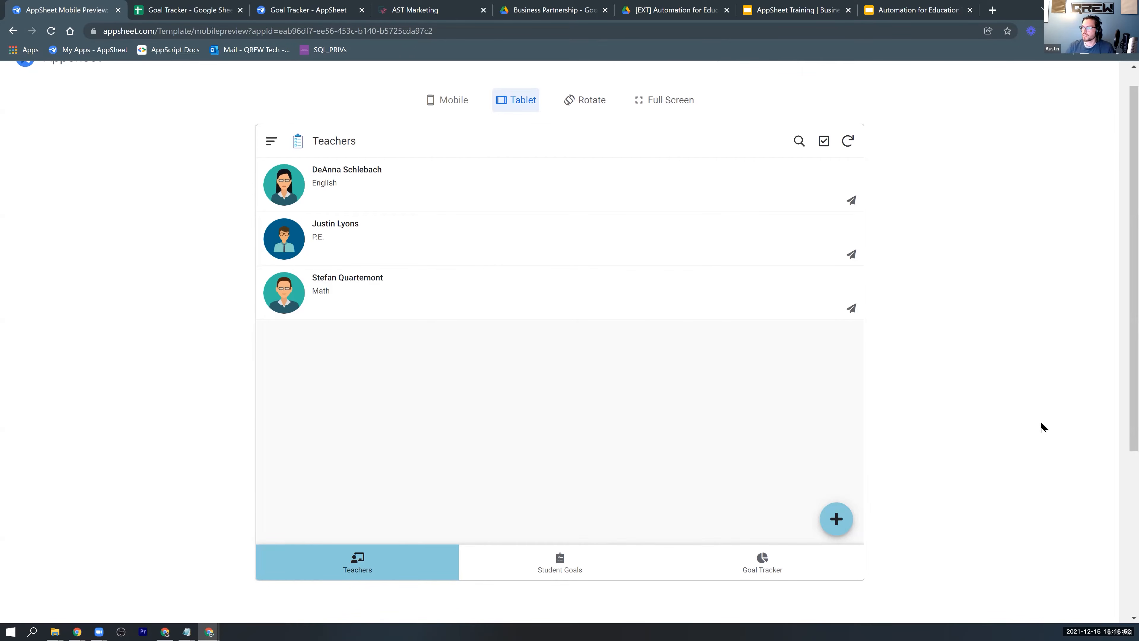
{"action": "left_click", "coordinate": [569, 576]}
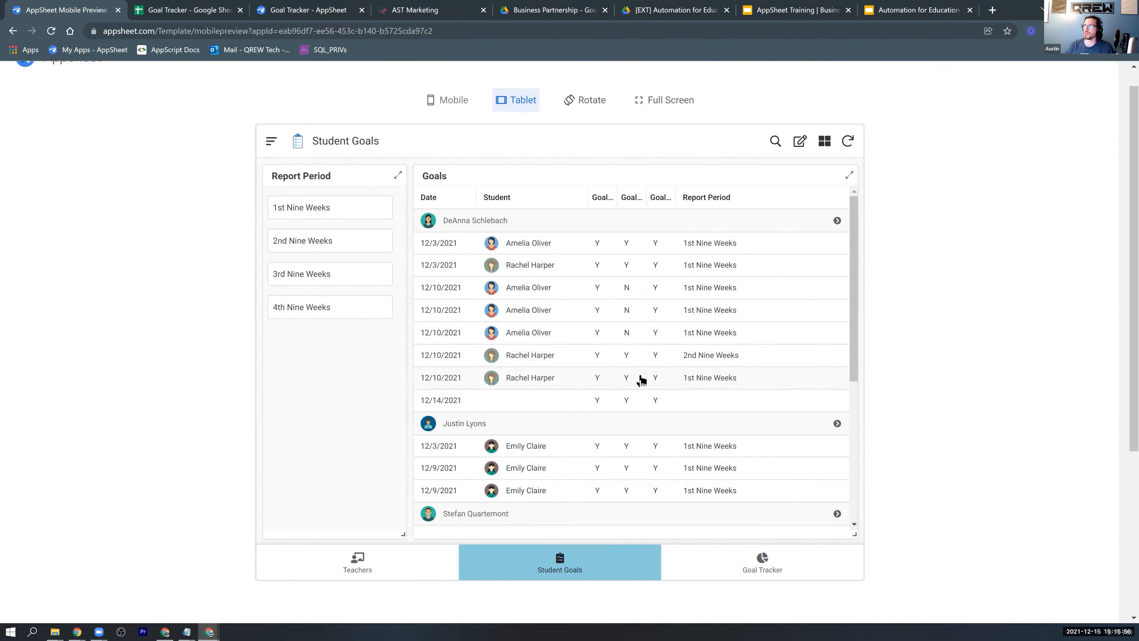
{"action": "scroll", "coordinate": [642, 379], "scroll_direction": "down", "scroll_amount": 1}
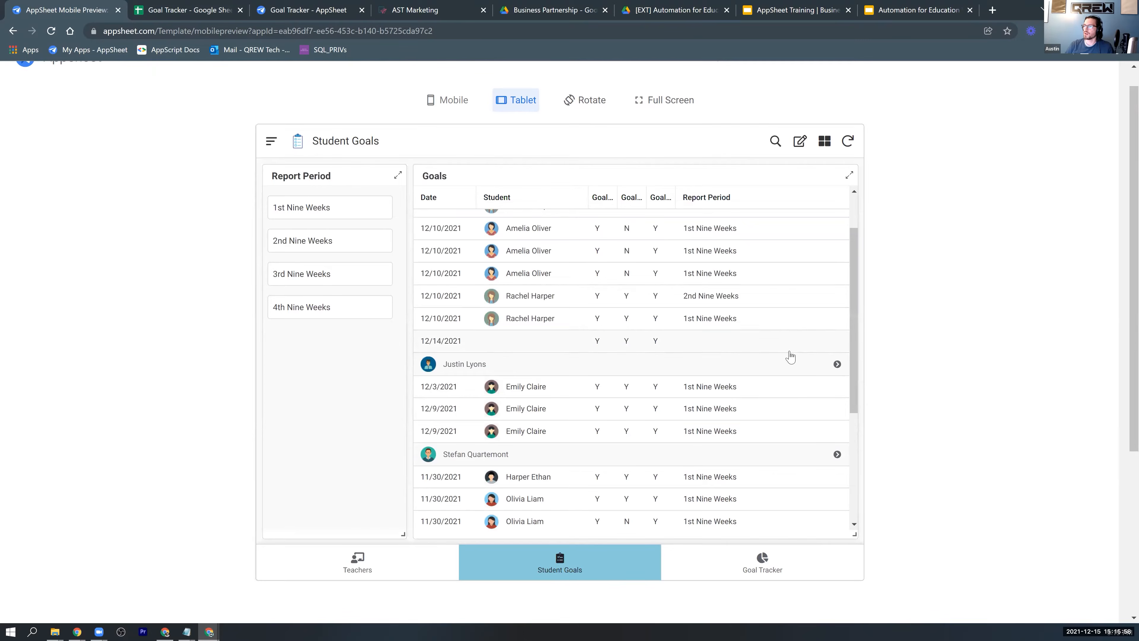
{"action": "left_click", "coordinate": [848, 142]}
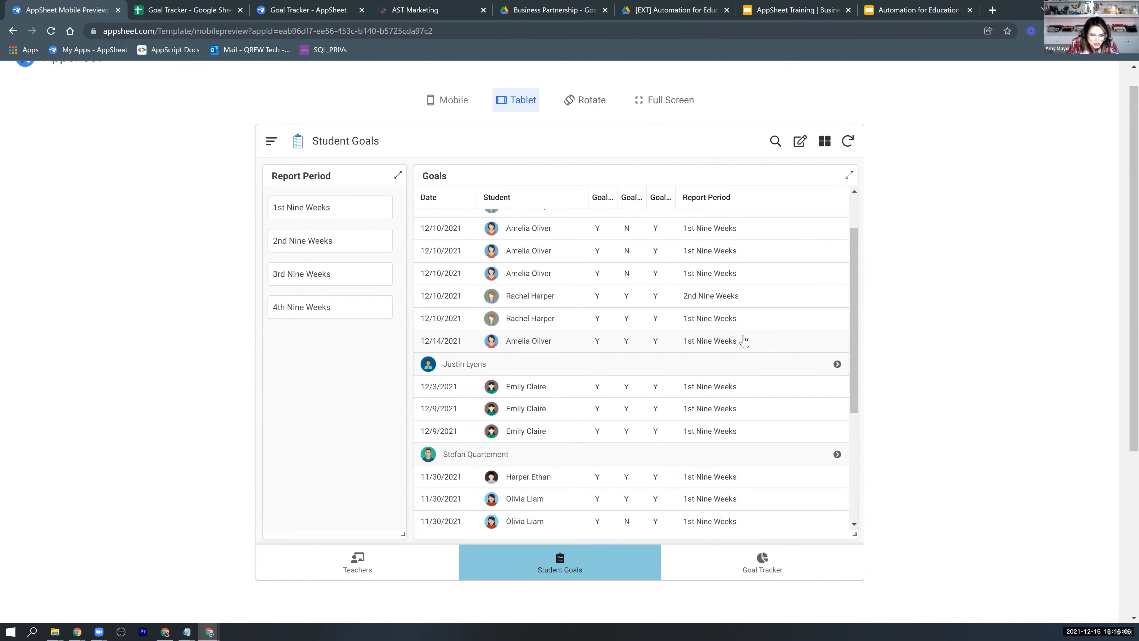
{"action": "scroll", "coordinate": [744, 342], "scroll_direction": "down", "scroll_amount": 1}
{"action": "scroll", "coordinate": [744, 343], "scroll_direction": "up", "scroll_amount": 3}
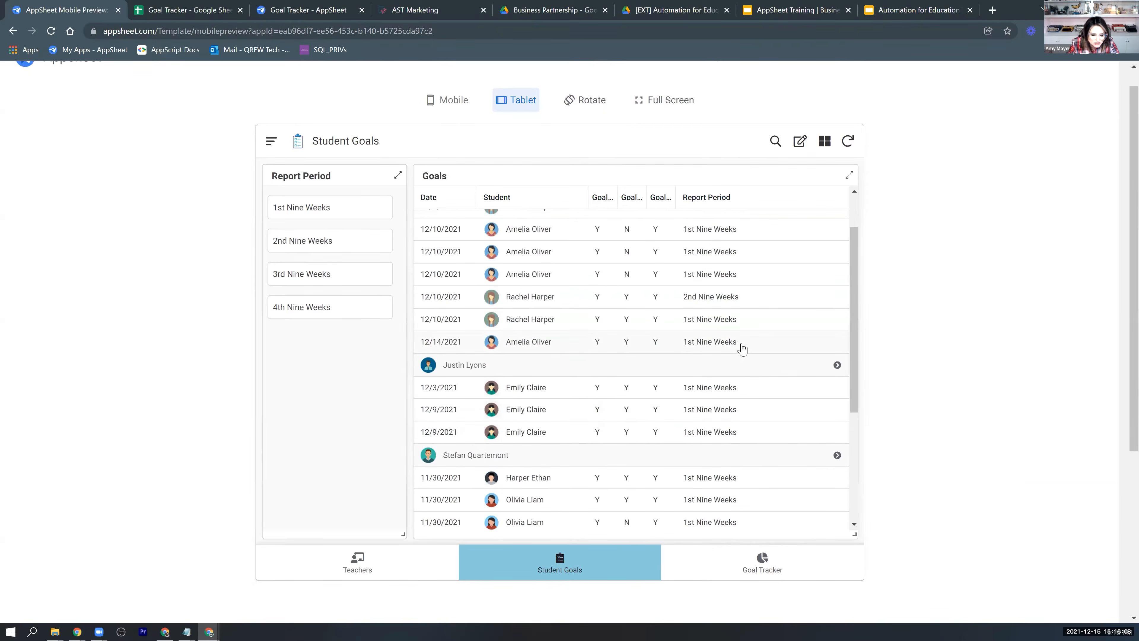
Compare the student goals filtered by 2nd Nine Weeks with those filtered by 1st Nine Weeks.
{"action": "left_click", "coordinate": [300, 205]}
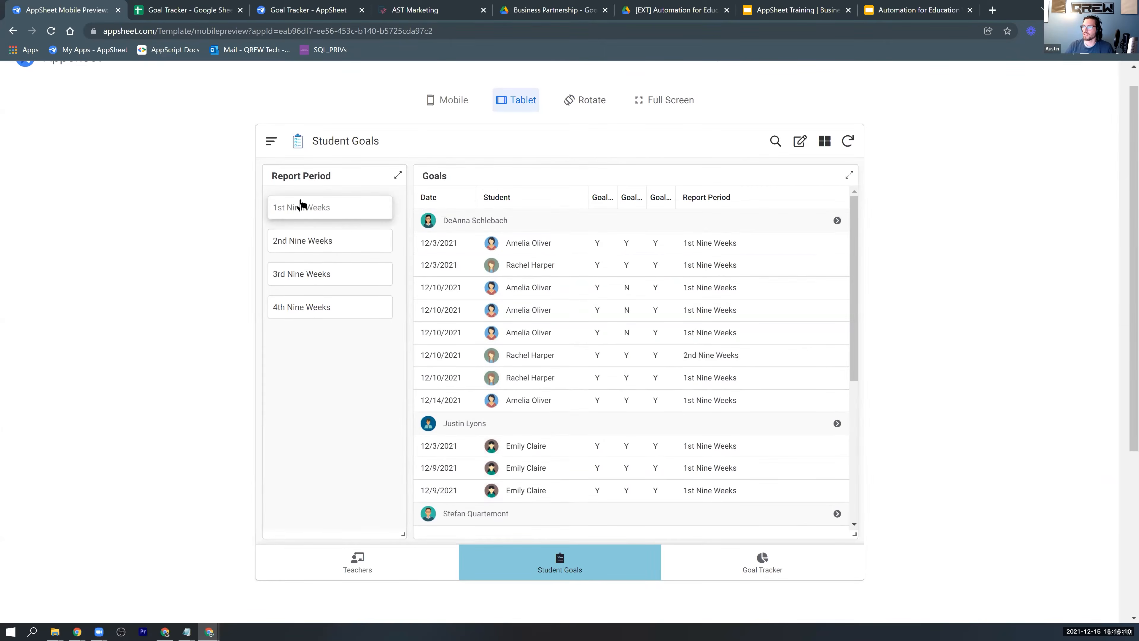
{"action": "left_click", "coordinate": [345, 251]}
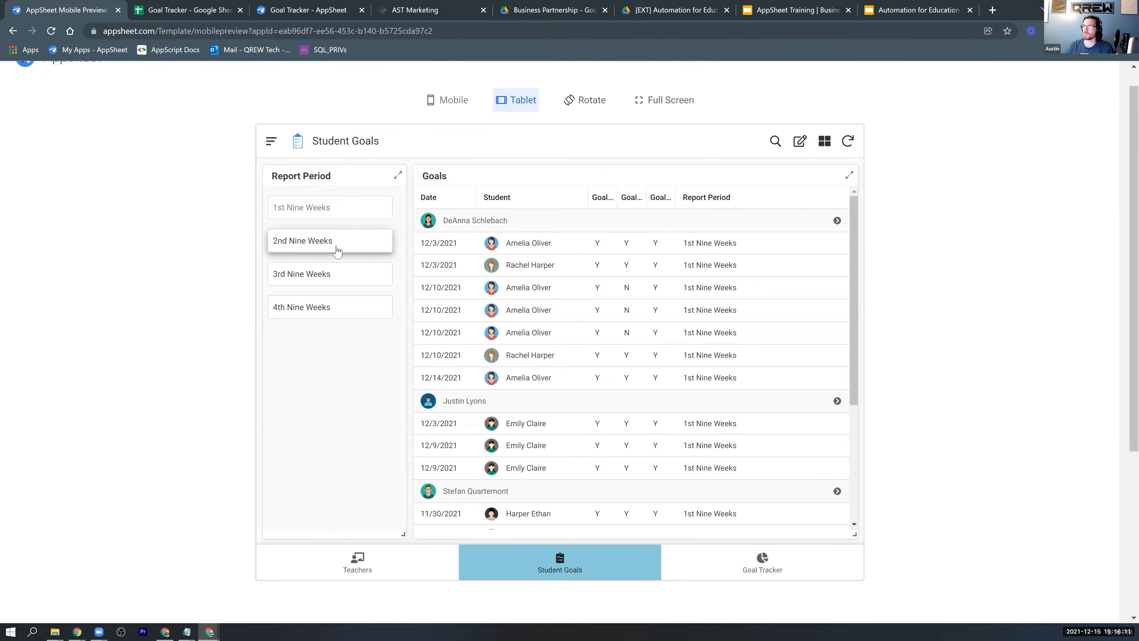
{"action": "left_click", "coordinate": [352, 210]}
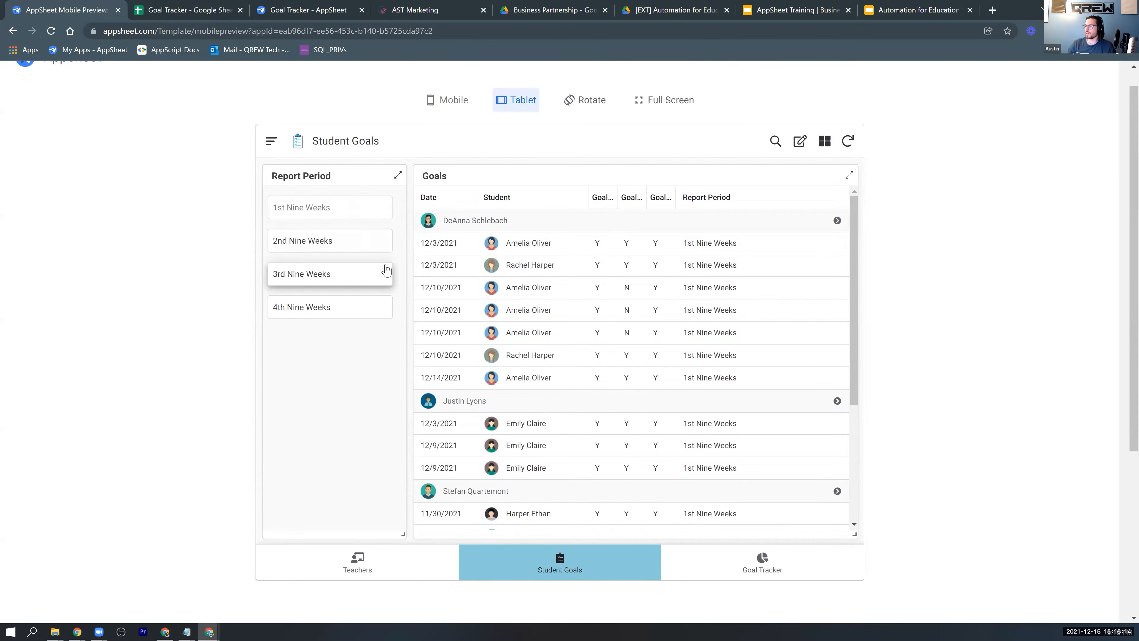
Open the Goal Tracker view and examine the first listed student's Goal 1, Goal 2 and Goal 3 charts.
{"action": "left_click", "coordinate": [763, 562]}
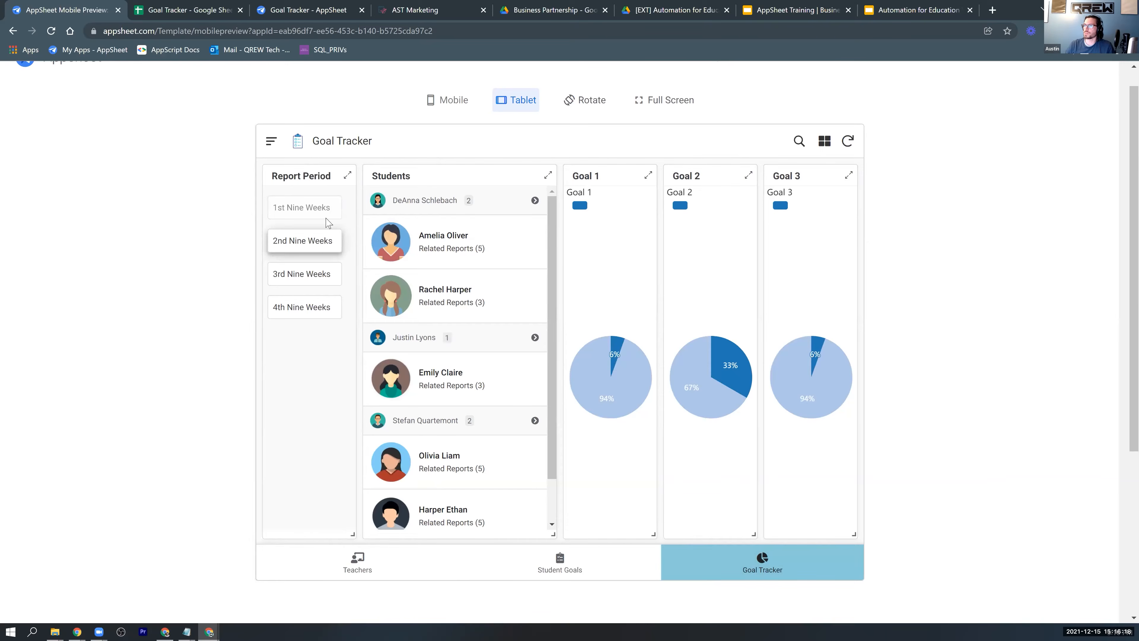
{"action": "mouse_move", "coordinate": [731, 398]}
{"action": "left_click", "coordinate": [460, 238]}
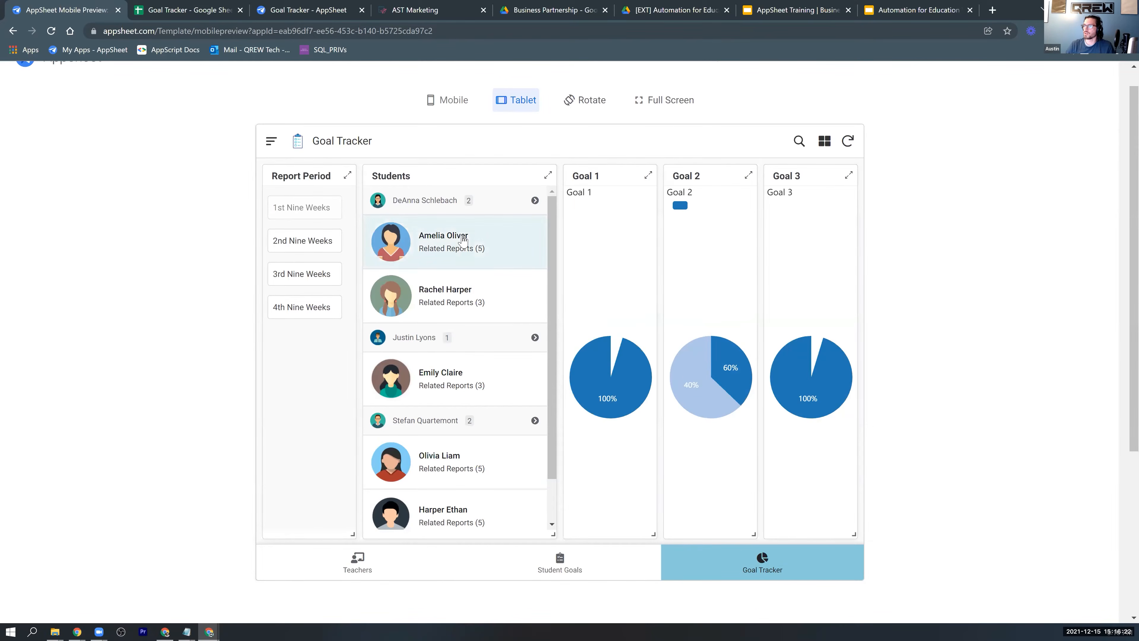
{"action": "mouse_move", "coordinate": [614, 376]}
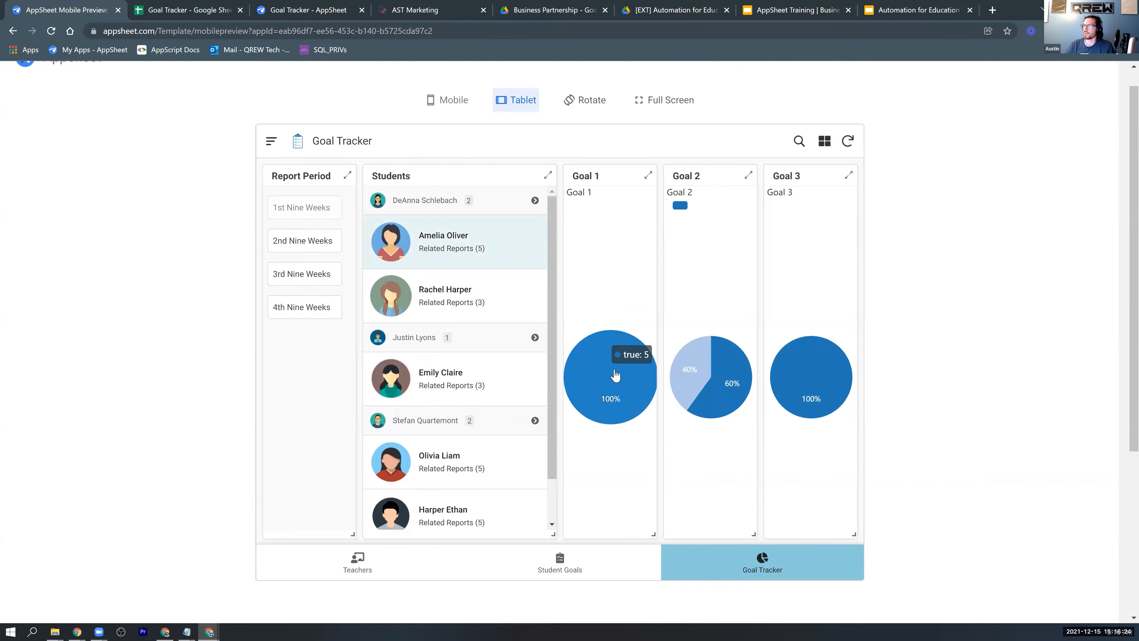
{"action": "mouse_move", "coordinate": [699, 375]}
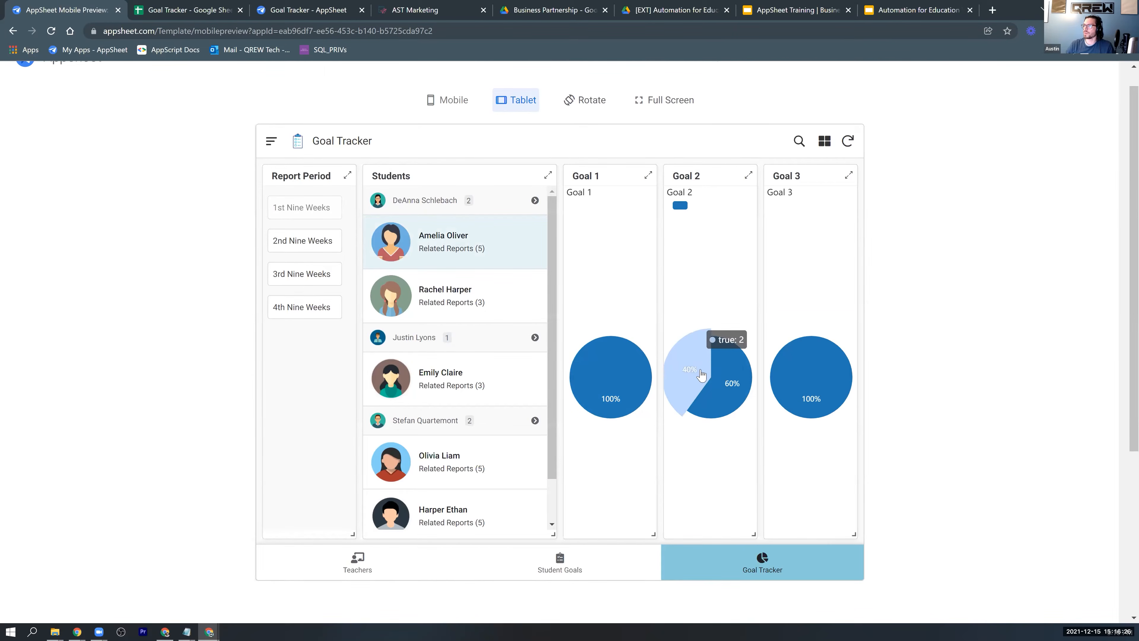
{"action": "mouse_move", "coordinate": [827, 390]}
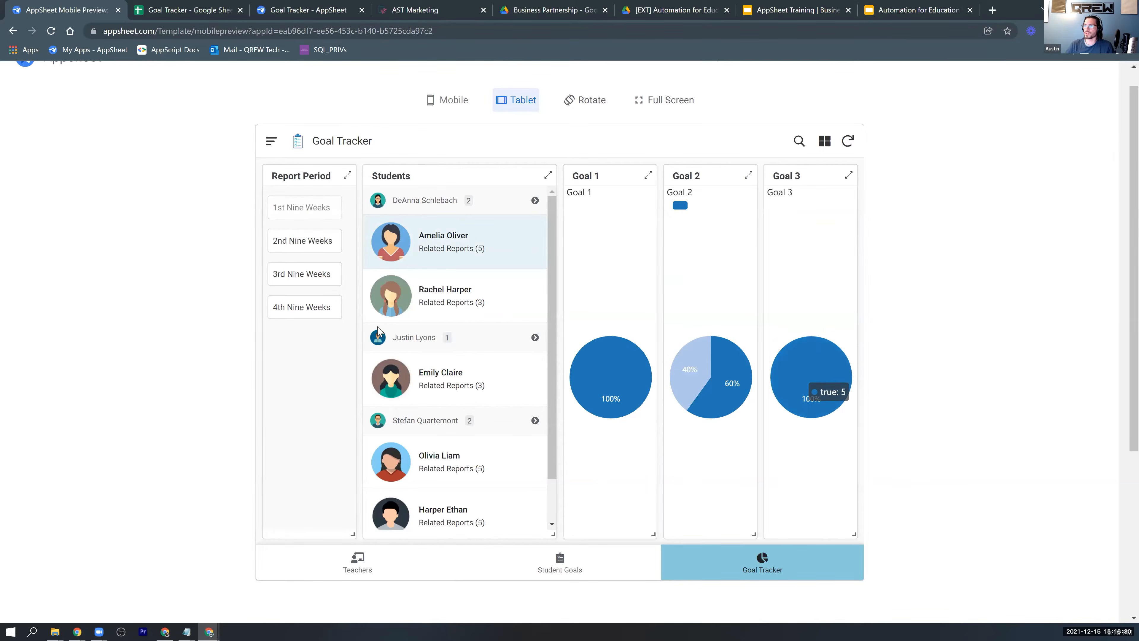
View the second listed student's goal charts for 2nd Nine Weeks and for 1st Nine Weeks.
{"action": "left_click", "coordinate": [314, 244]}
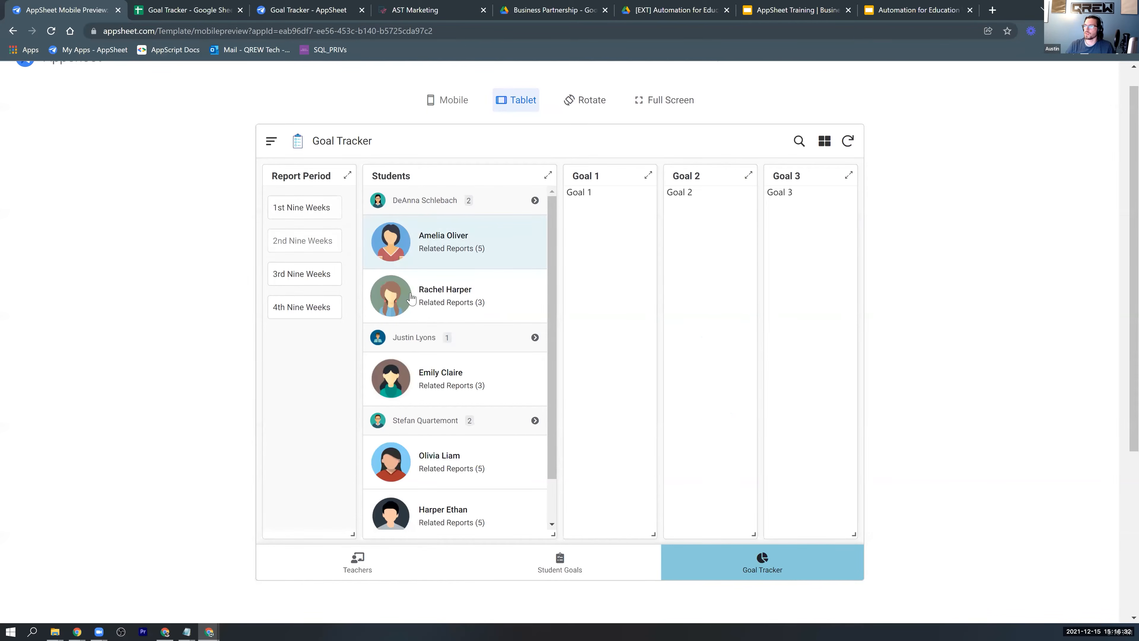
{"action": "left_click", "coordinate": [440, 302]}
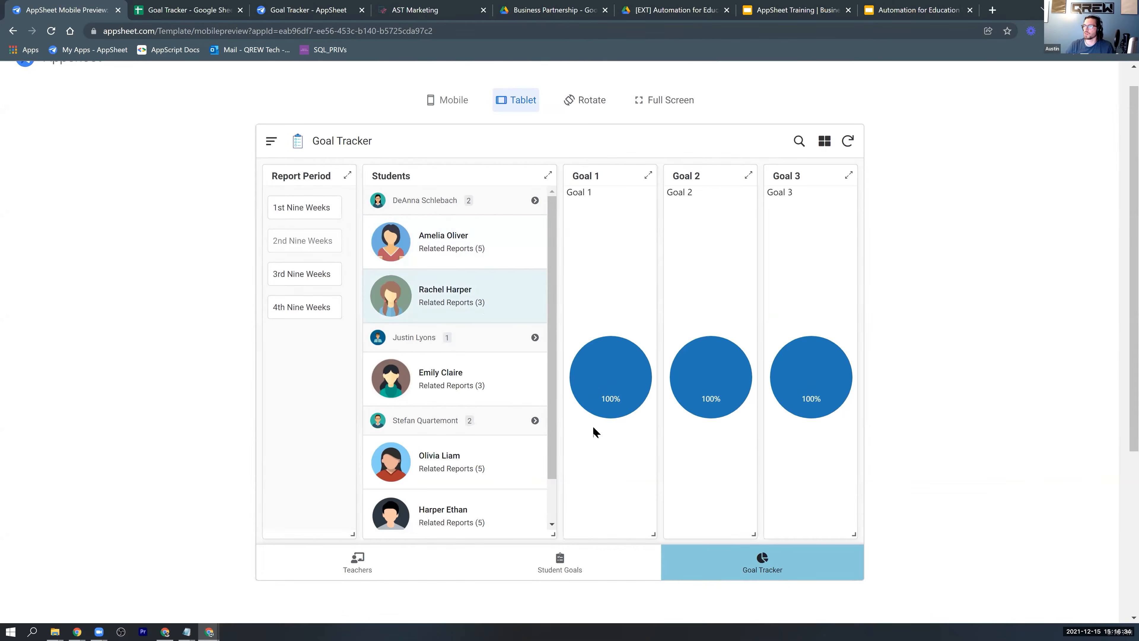
{"action": "left_click", "coordinate": [331, 219]}
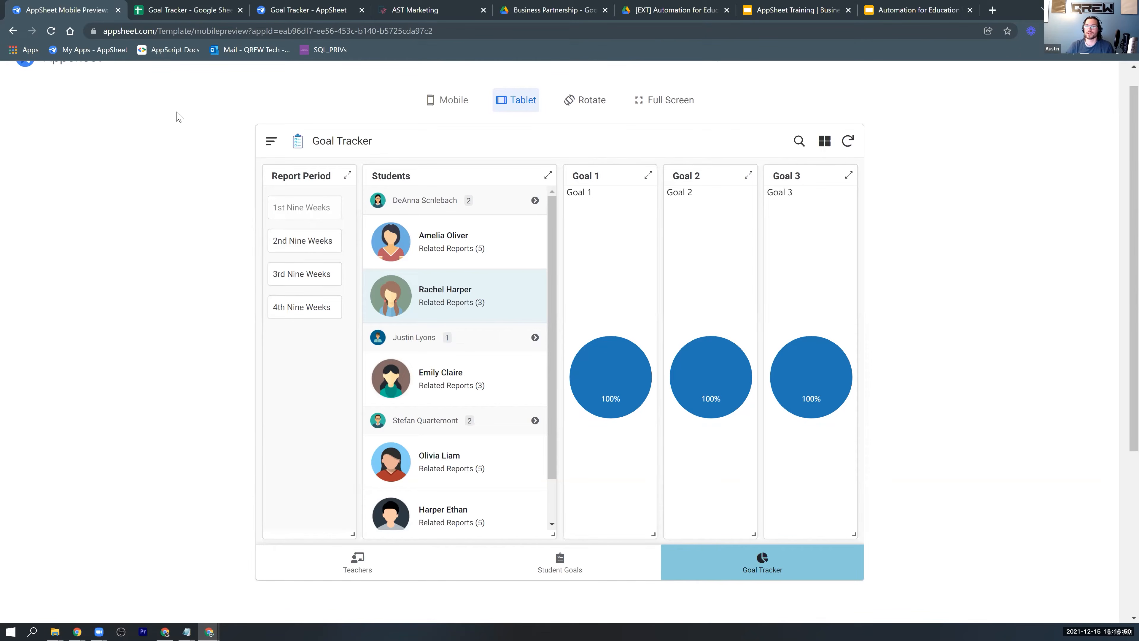
Switch to the Goal Tracker spreadsheet in Google Sheets and examine the Report sheet's records, highlighting the Goal 1 to Goal 3 columns.
{"action": "left_click", "coordinate": [194, 11]}
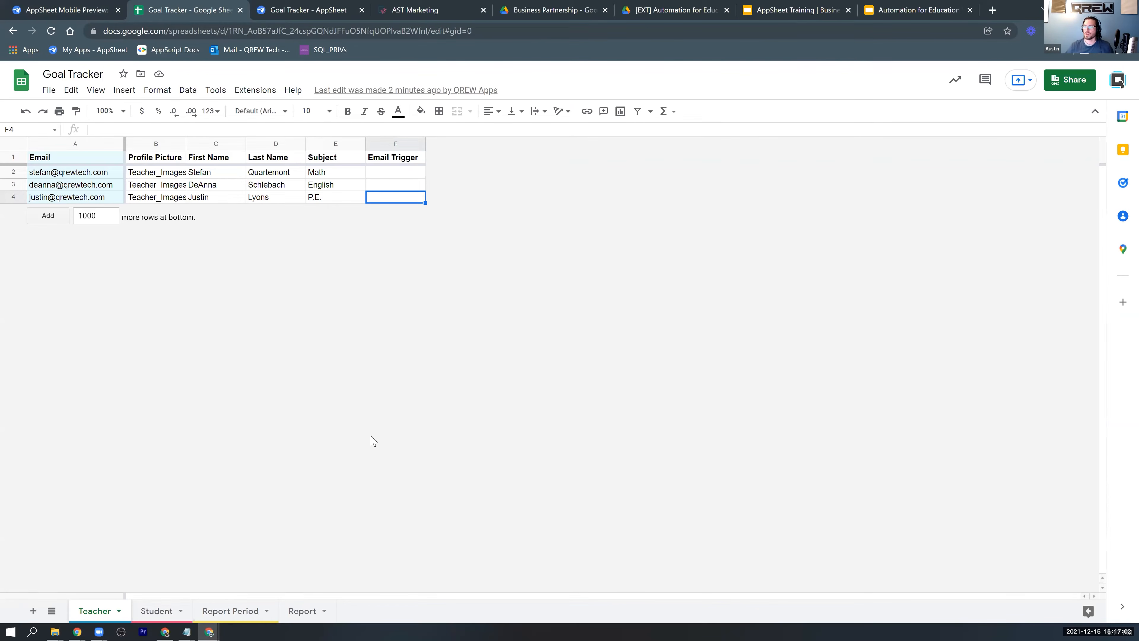
{"action": "left_click", "coordinate": [297, 614]}
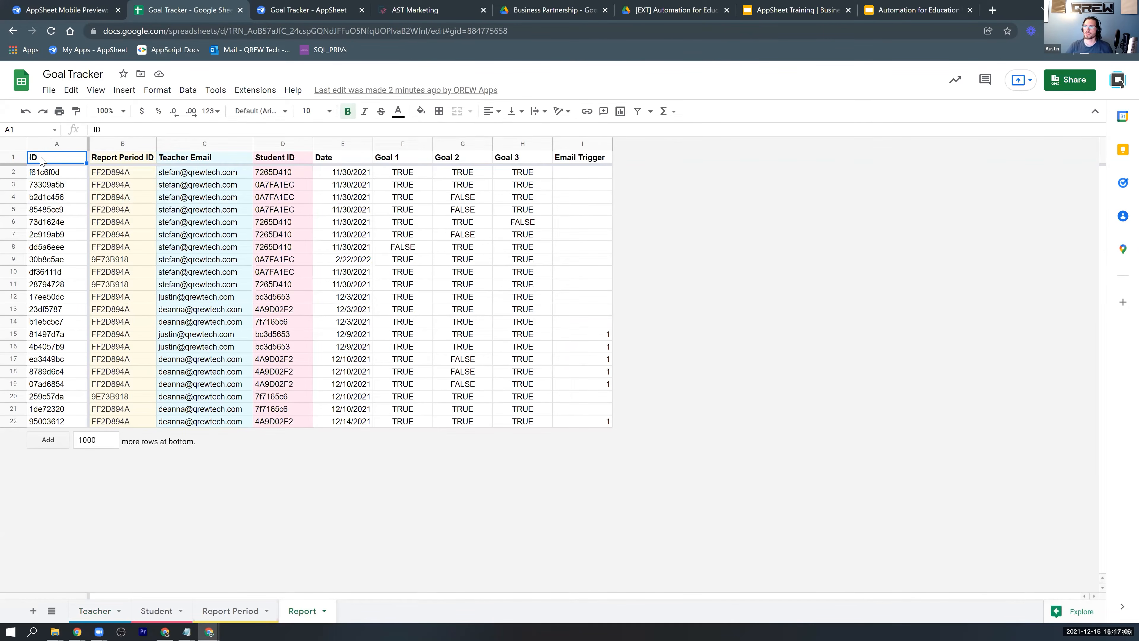
{"action": "left_click_drag", "start_coordinate": [525, 299], "coordinate": [589, 423]}
{"action": "left_click", "coordinate": [408, 177]}
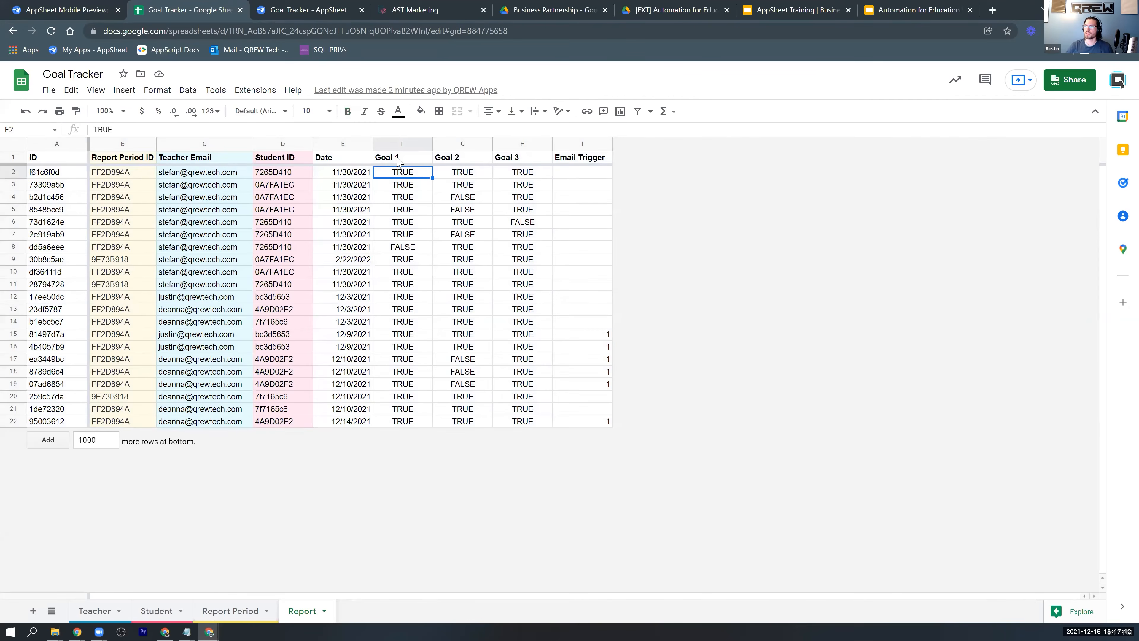
{"action": "left_click_drag", "start_coordinate": [401, 145], "coordinate": [536, 160]}
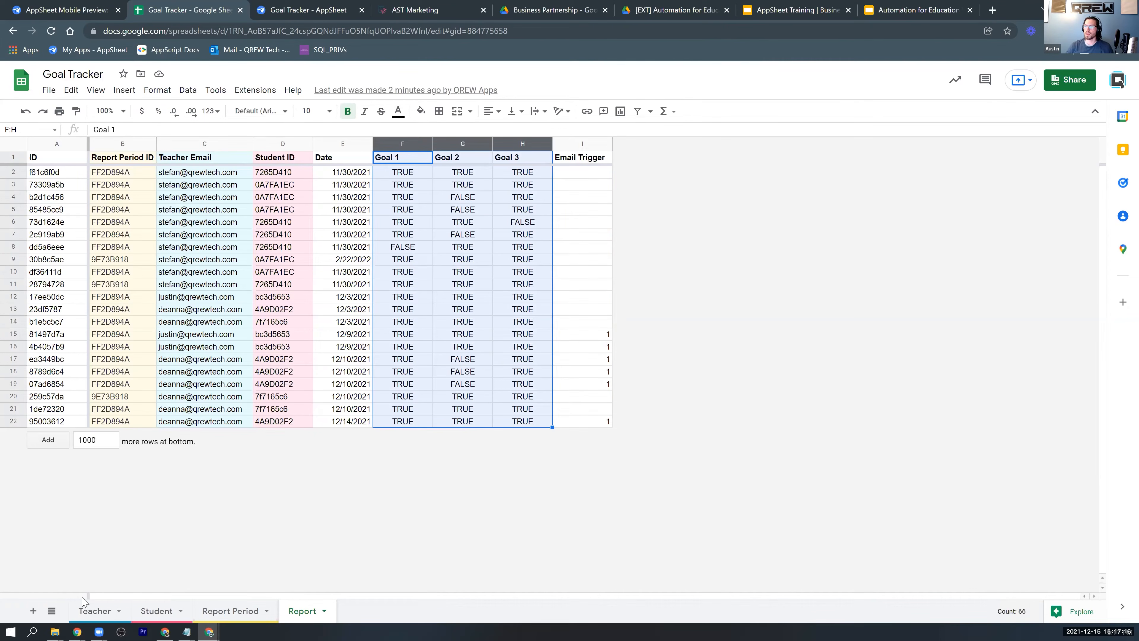
Review the Teacher sheet's Email column and the Student sheet's ID column by highlighting each one.
{"action": "left_click", "coordinate": [102, 611]}
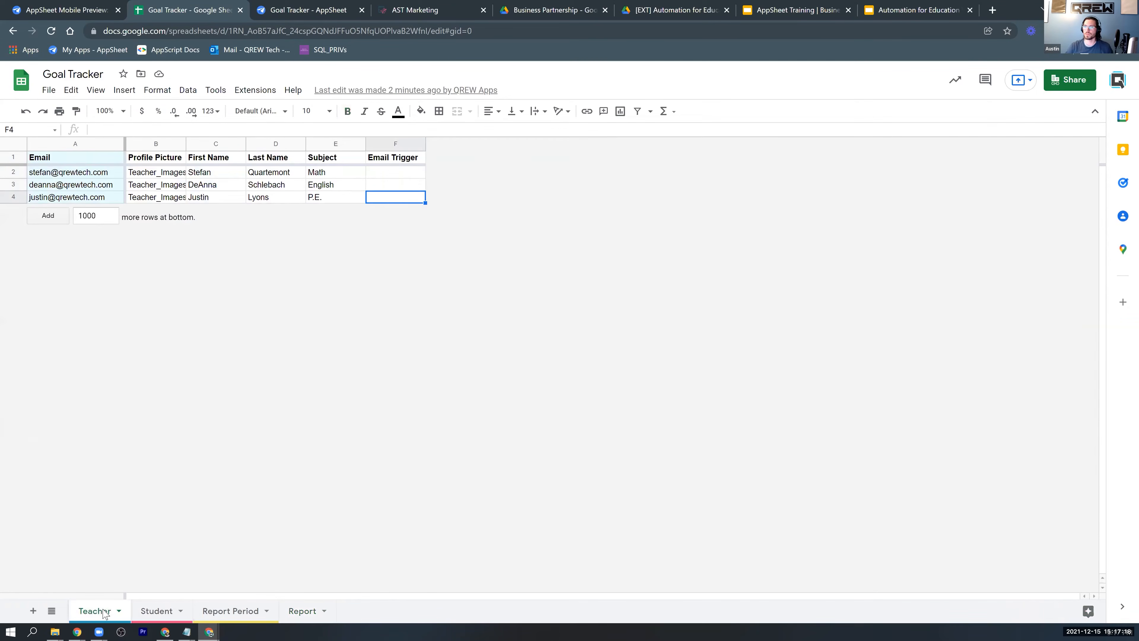
{"action": "left_click_drag", "start_coordinate": [80, 162], "coordinate": [81, 198]}
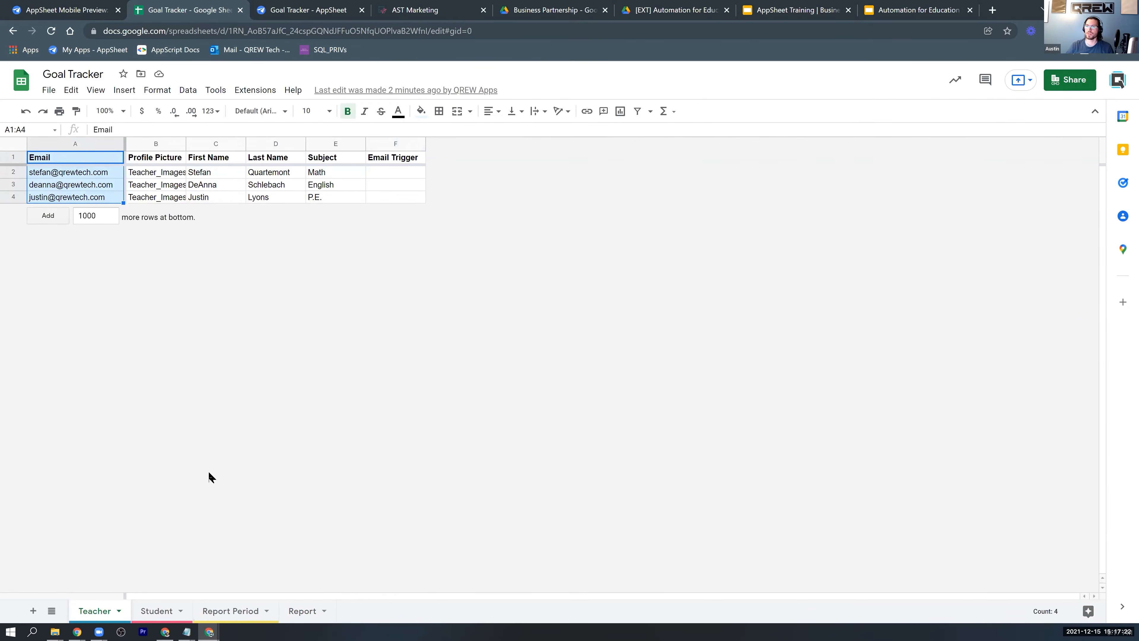
{"action": "left_click", "coordinate": [148, 611]}
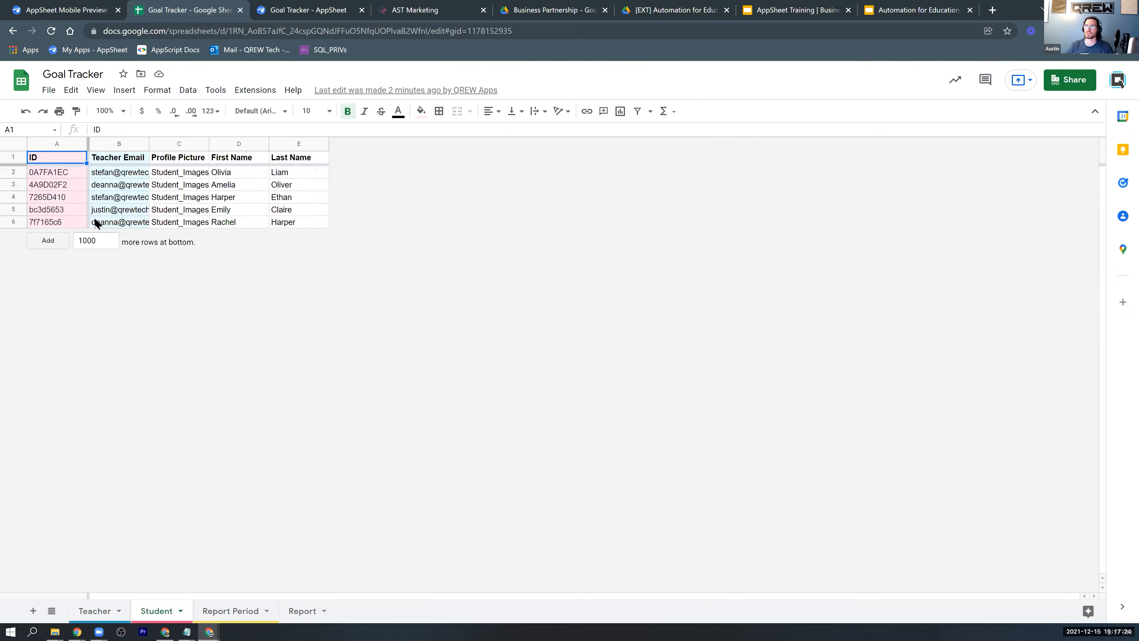
{"action": "left_click_drag", "start_coordinate": [60, 164], "coordinate": [56, 222]}
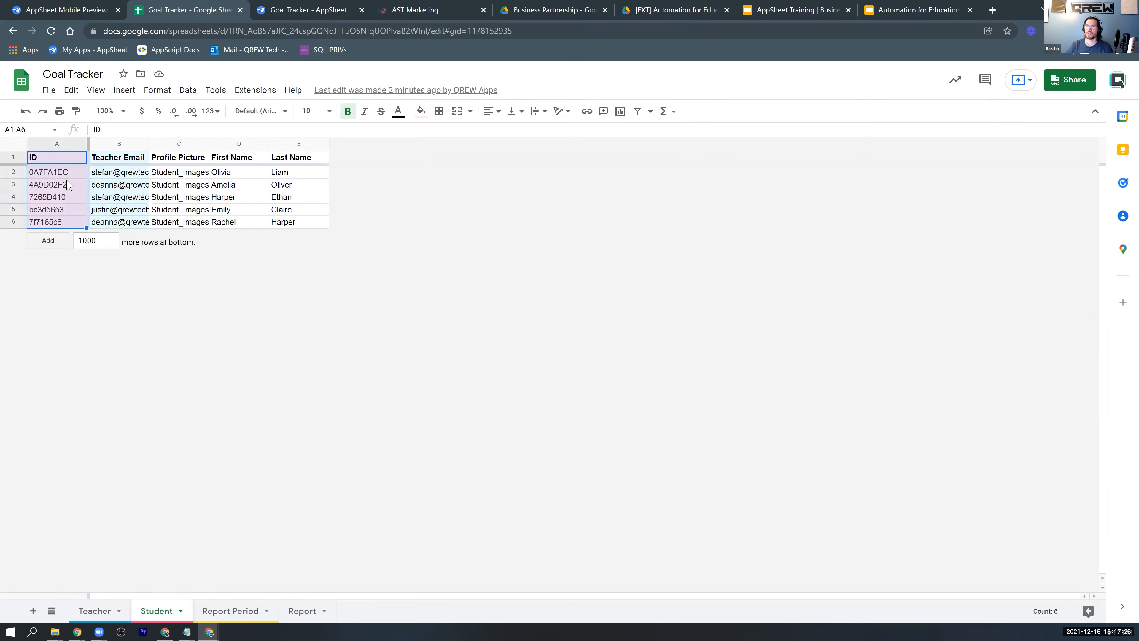
Highlight the ID column of the Report Period sheet and return to the Report sheet's goal values.
{"action": "left_click", "coordinate": [234, 612]}
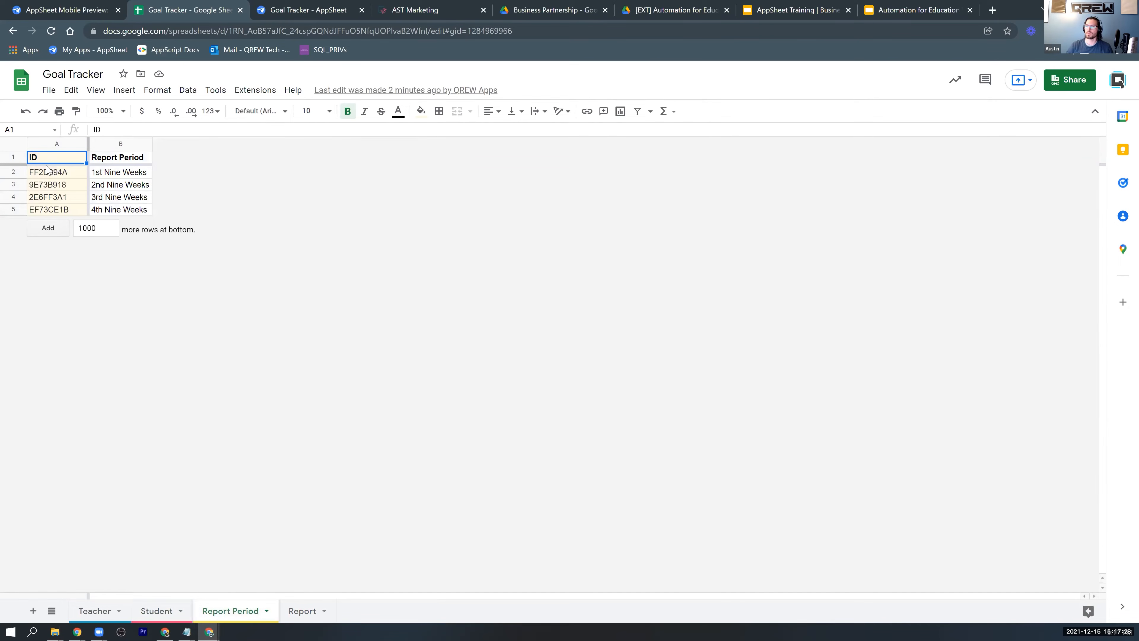
{"action": "left_click_drag", "start_coordinate": [46, 160], "coordinate": [50, 224]}
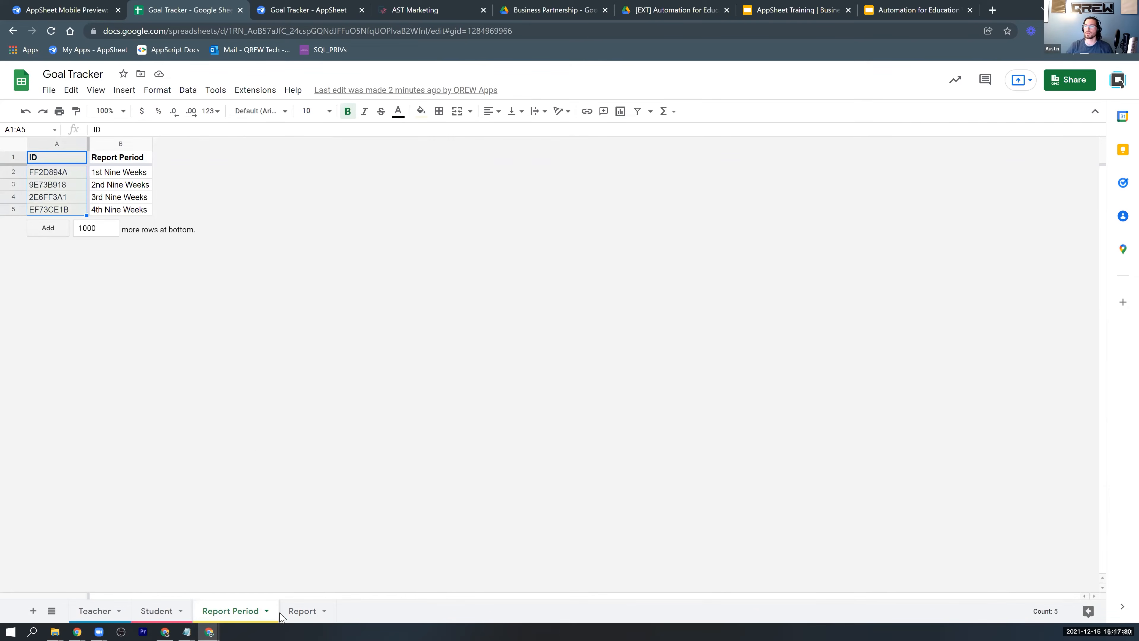
{"action": "left_click", "coordinate": [295, 618]}
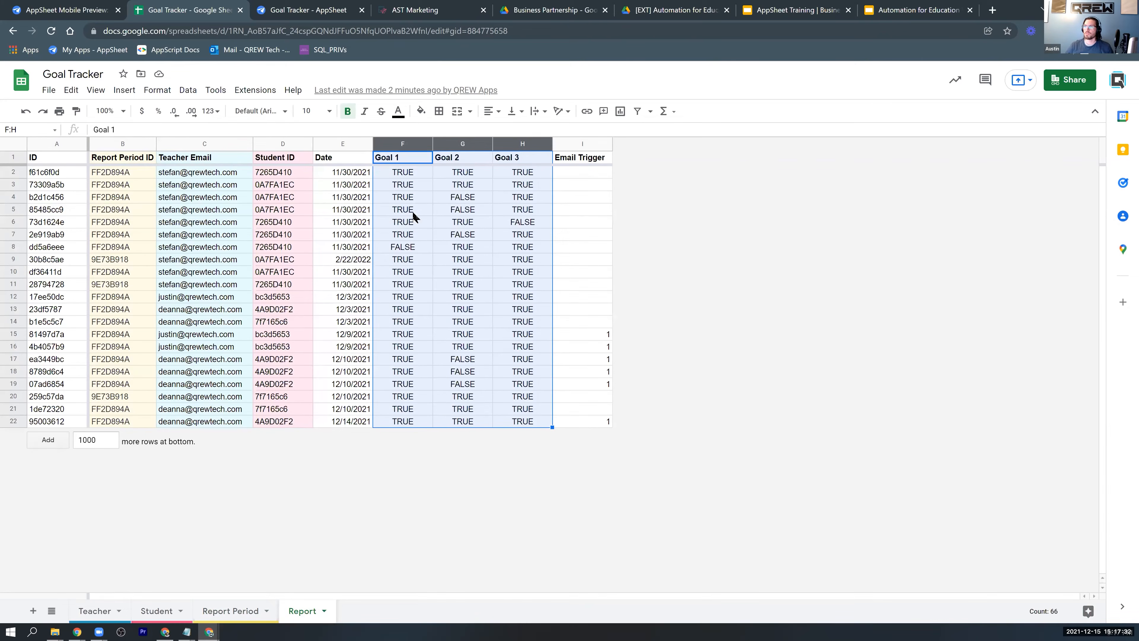
{"action": "left_click", "coordinate": [409, 188]}
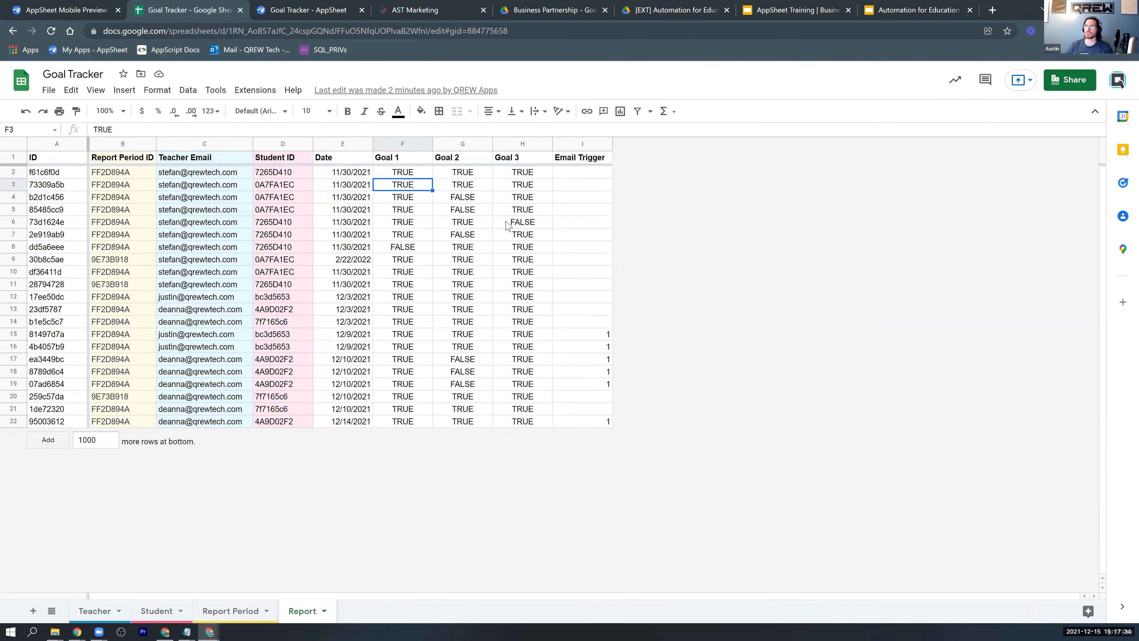
Switch to the Goal Tracker app in the AppSheet editor and examine the Report table's column definitions.
{"action": "left_click", "coordinate": [293, 7]}
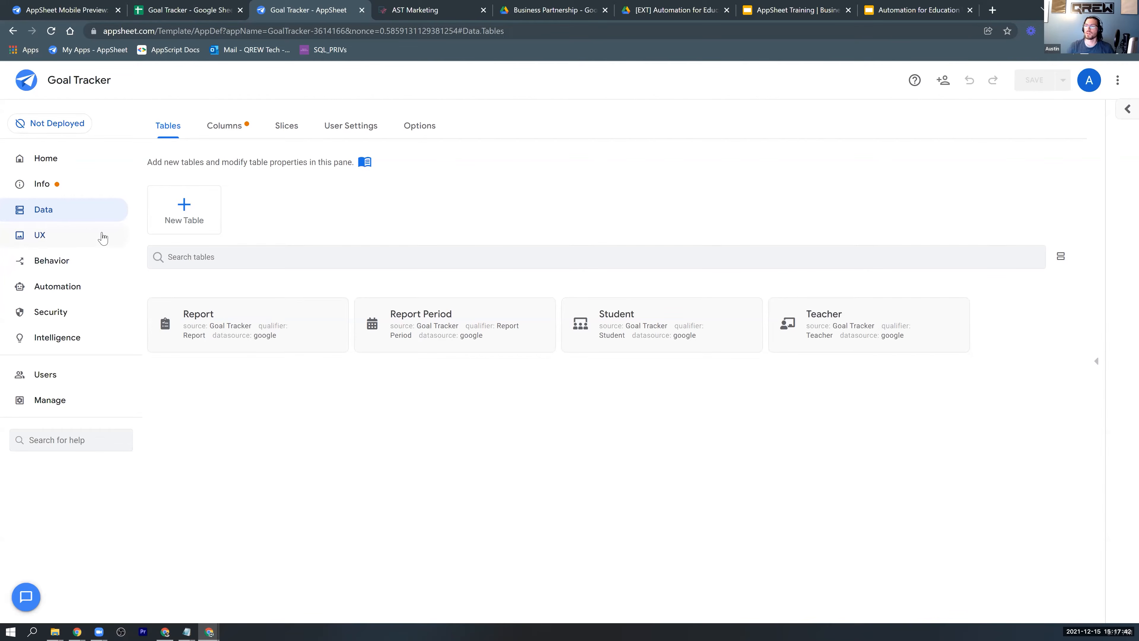
{"action": "left_click", "coordinate": [221, 347]}
{"action": "left_click", "coordinate": [852, 205]}
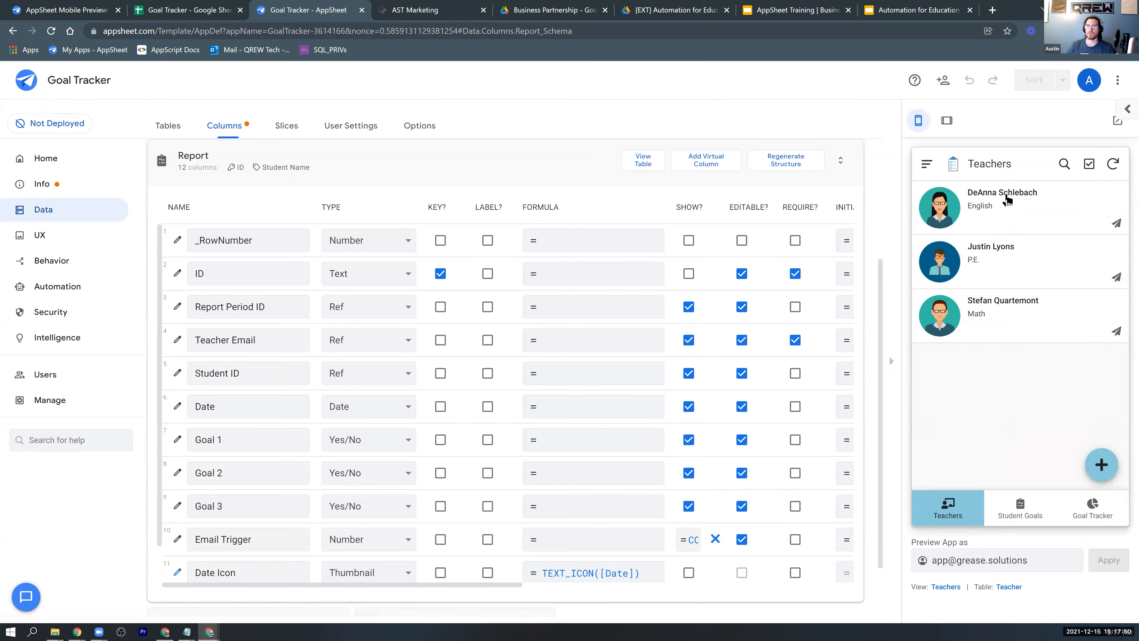
Check the Student Goals, Goal Tracker and Teachers views in the app preview, and collapse the Report column list.
{"action": "left_click", "coordinate": [1036, 517]}
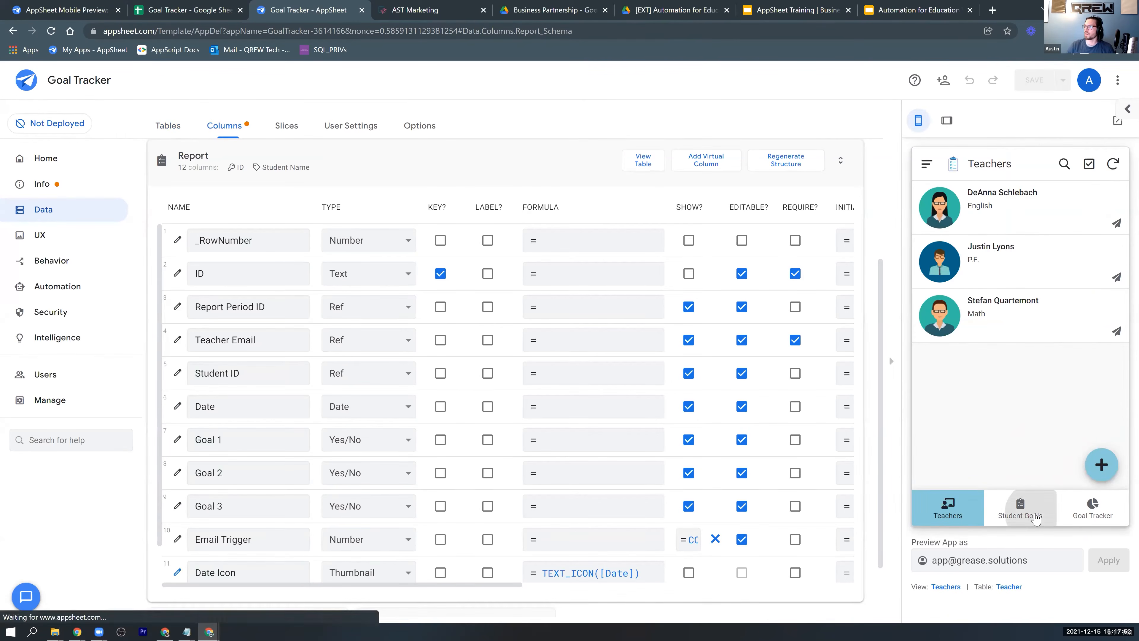
{"action": "left_click", "coordinate": [1106, 507]}
{"action": "left_click", "coordinate": [954, 516]}
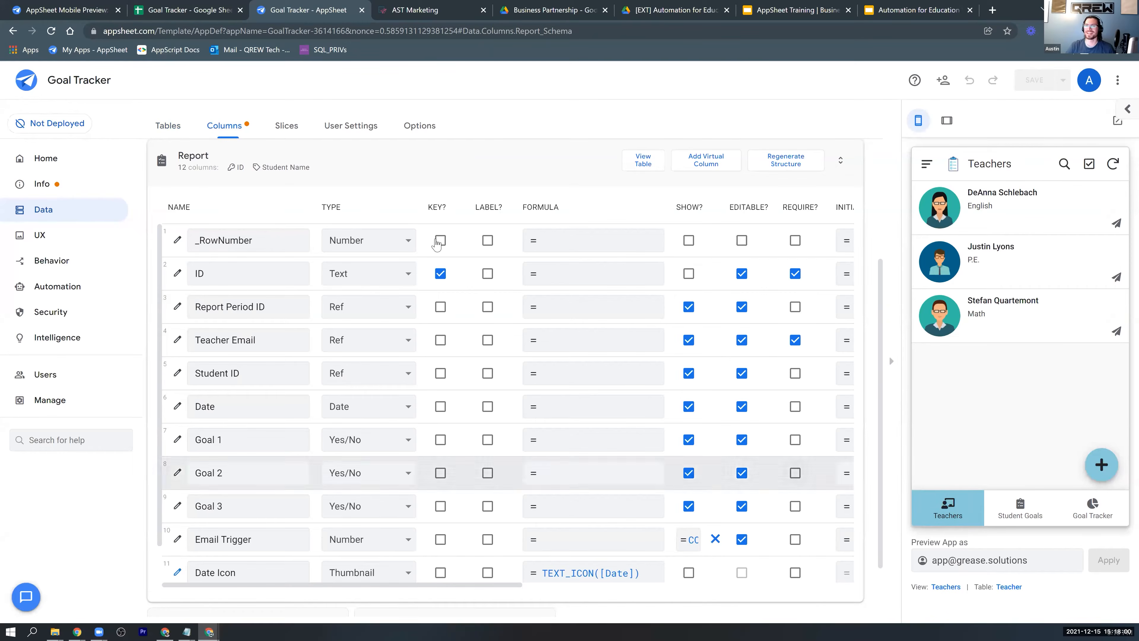
{"action": "left_click", "coordinate": [176, 165]}
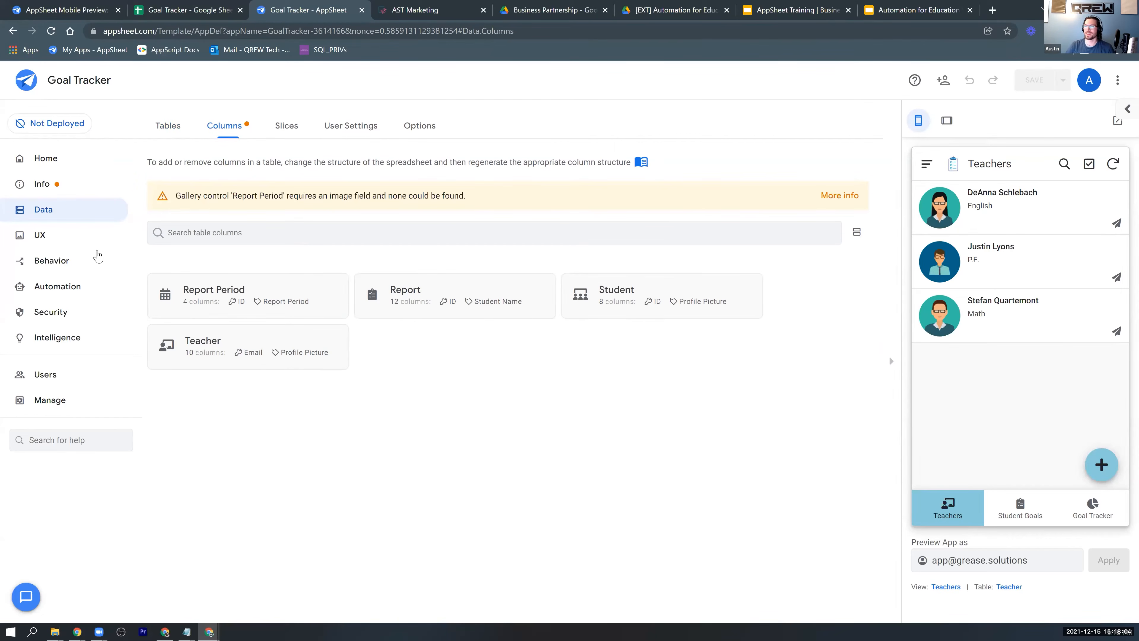
Examine the app's primary, menu and ref views in the UX settings.
{"action": "left_click", "coordinate": [80, 242]}
{"action": "scroll", "coordinate": [467, 244], "scroll_direction": "down", "scroll_amount": 2}
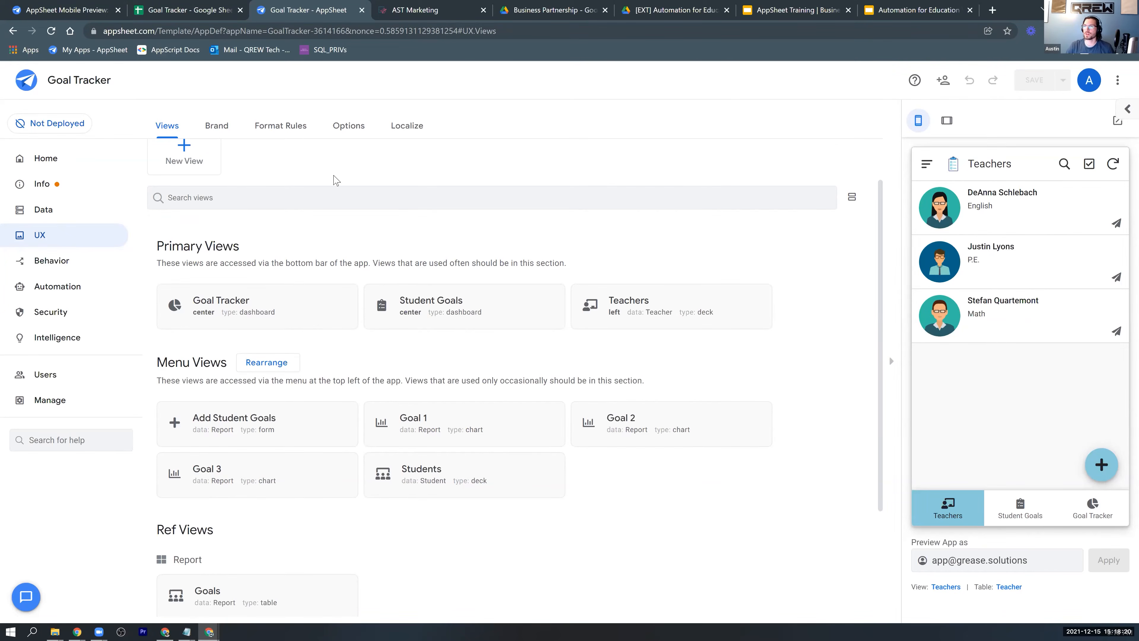
{"action": "scroll", "coordinate": [335, 215], "scroll_direction": "up", "scroll_amount": 1}
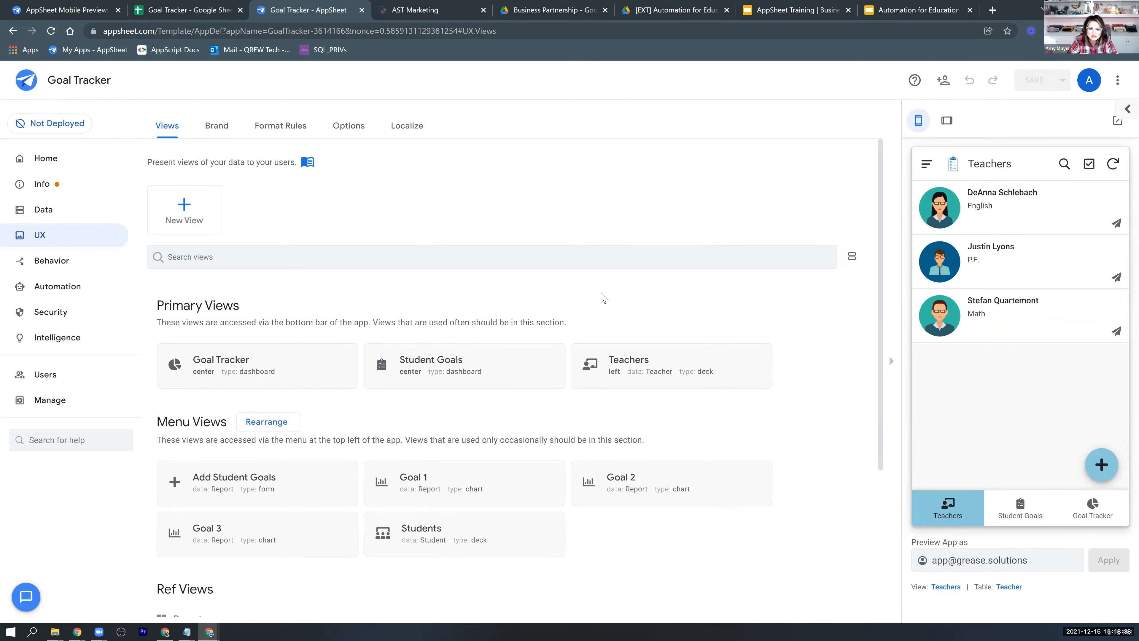
{"action": "scroll", "coordinate": [778, 341], "scroll_direction": "down", "scroll_amount": 1}
{"action": "scroll", "coordinate": [726, 449], "scroll_direction": "down", "scroll_amount": 1}
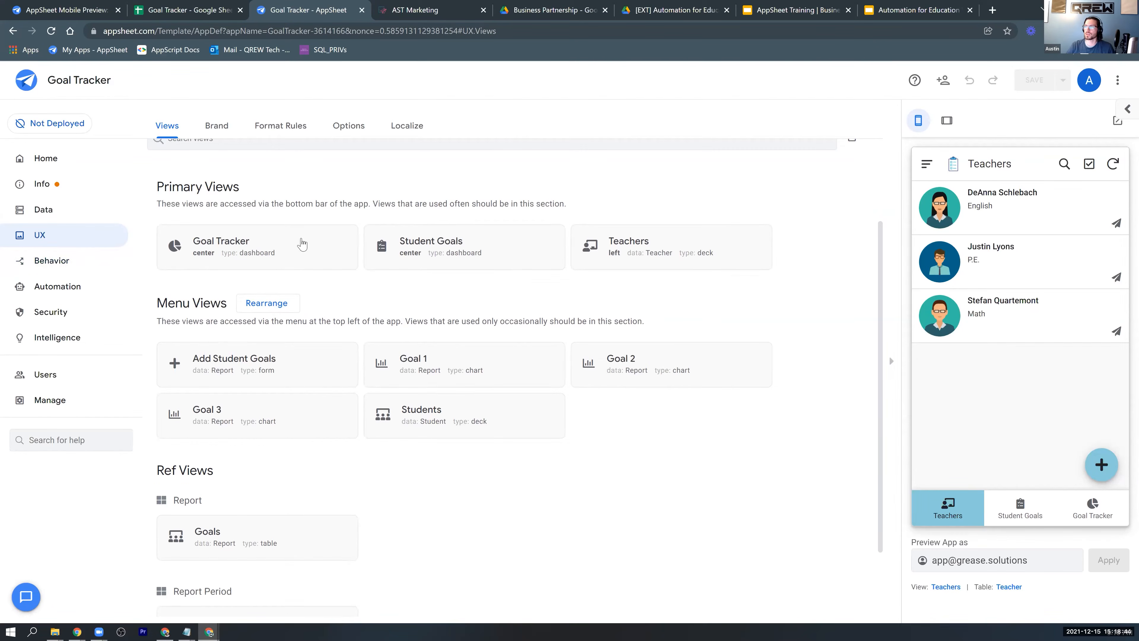
Open the Goal Tracker dashboard view's configuration and examine its view type, position, view entries and interactive mode.
{"action": "left_click", "coordinate": [310, 262]}
{"action": "scroll", "coordinate": [708, 301], "scroll_direction": "down", "scroll_amount": 3}
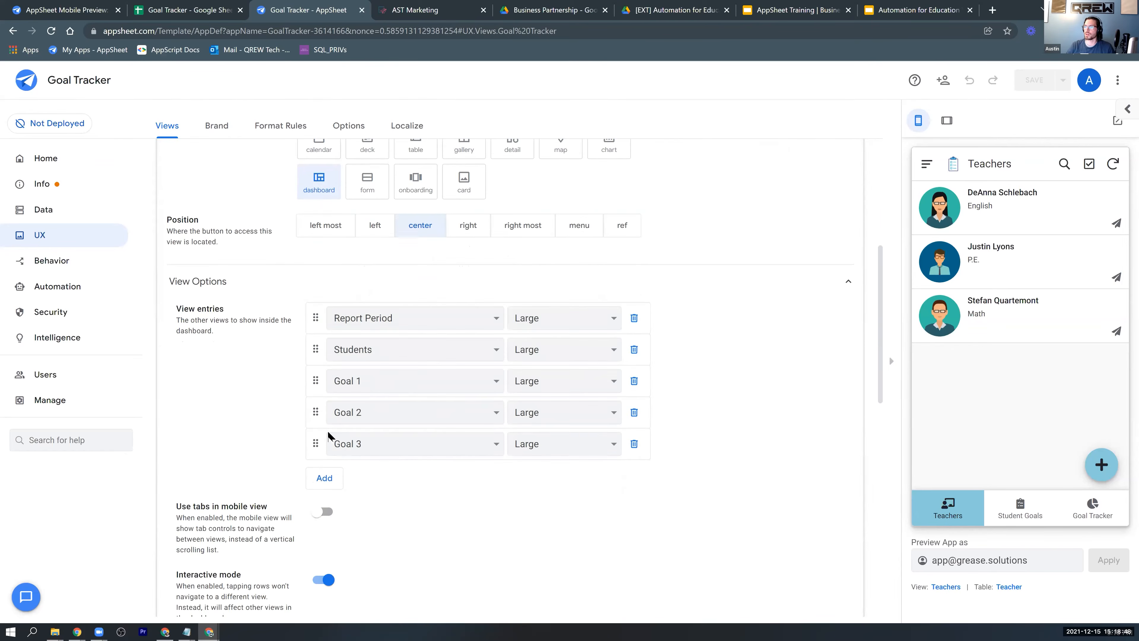
{"action": "scroll", "coordinate": [783, 391], "scroll_direction": "up", "scroll_amount": 6}
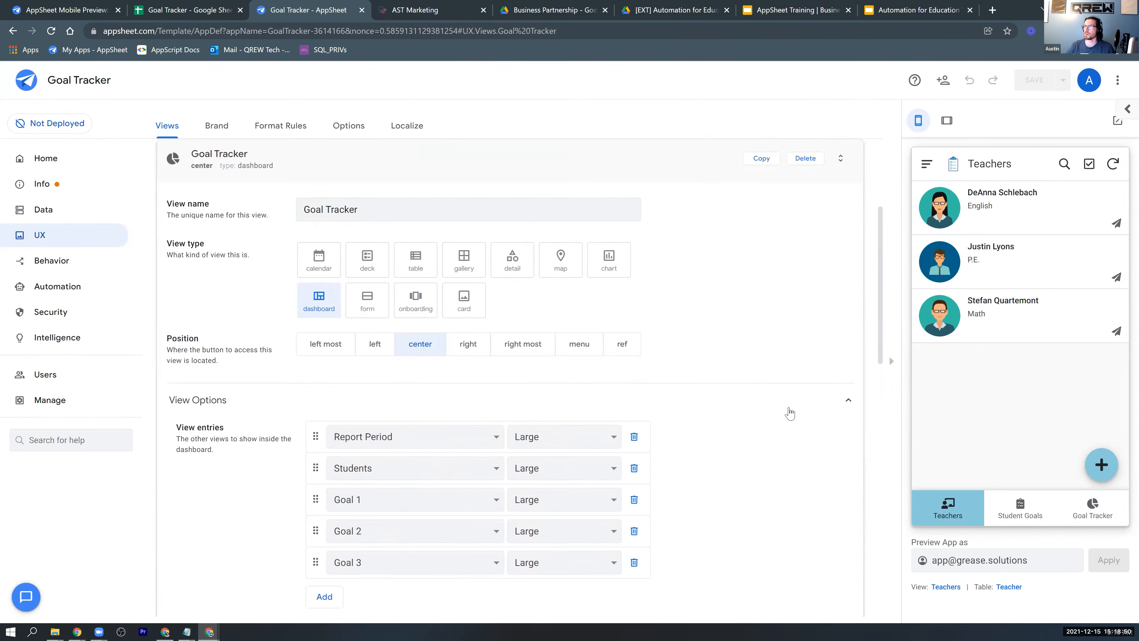
{"action": "scroll", "coordinate": [768, 425], "scroll_direction": "down", "scroll_amount": 7}
{"action": "scroll", "coordinate": [752, 422], "scroll_direction": "up", "scroll_amount": 4}
{"action": "scroll", "coordinate": [697, 417], "scroll_direction": "down", "scroll_amount": 3}
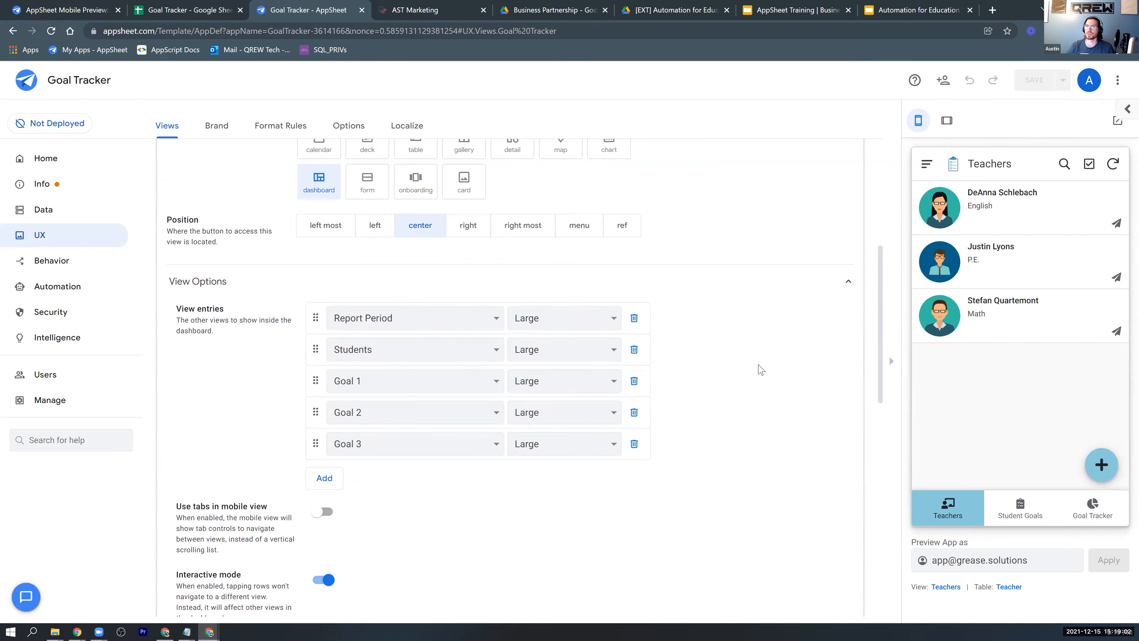
{"action": "scroll", "coordinate": [762, 370], "scroll_direction": "up", "scroll_amount": 4}
Preview the Goal Tracker dashboard, examine a student's Goal 1 to Goal 3 charts, and toggle the 1st Nine Weeks filter.
{"action": "left_click", "coordinate": [1104, 517]}
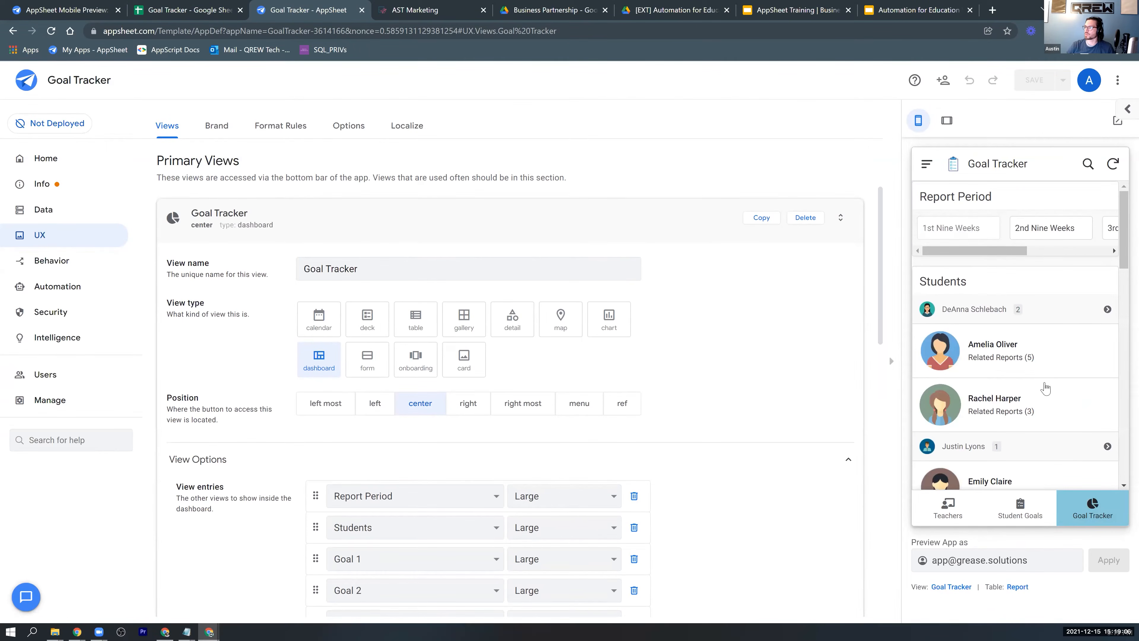
{"action": "scroll", "coordinate": [1068, 341], "scroll_direction": "down", "scroll_amount": 8}
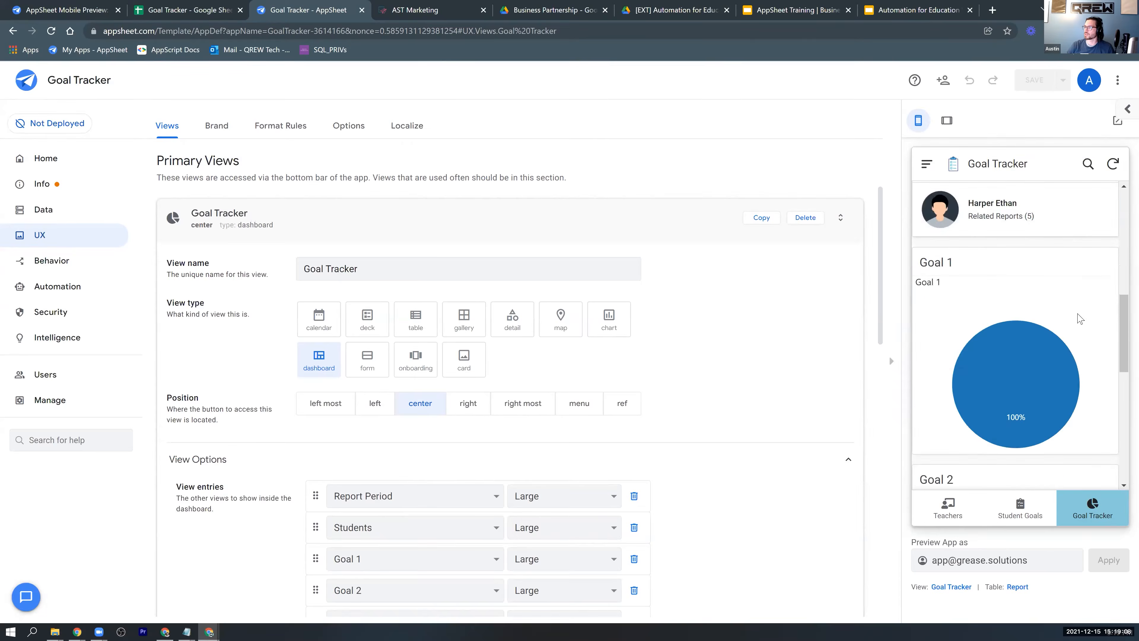
{"action": "scroll", "coordinate": [1079, 318], "scroll_direction": "down", "scroll_amount": 3}
{"action": "scroll", "coordinate": [1068, 404], "scroll_direction": "down", "scroll_amount": 3}
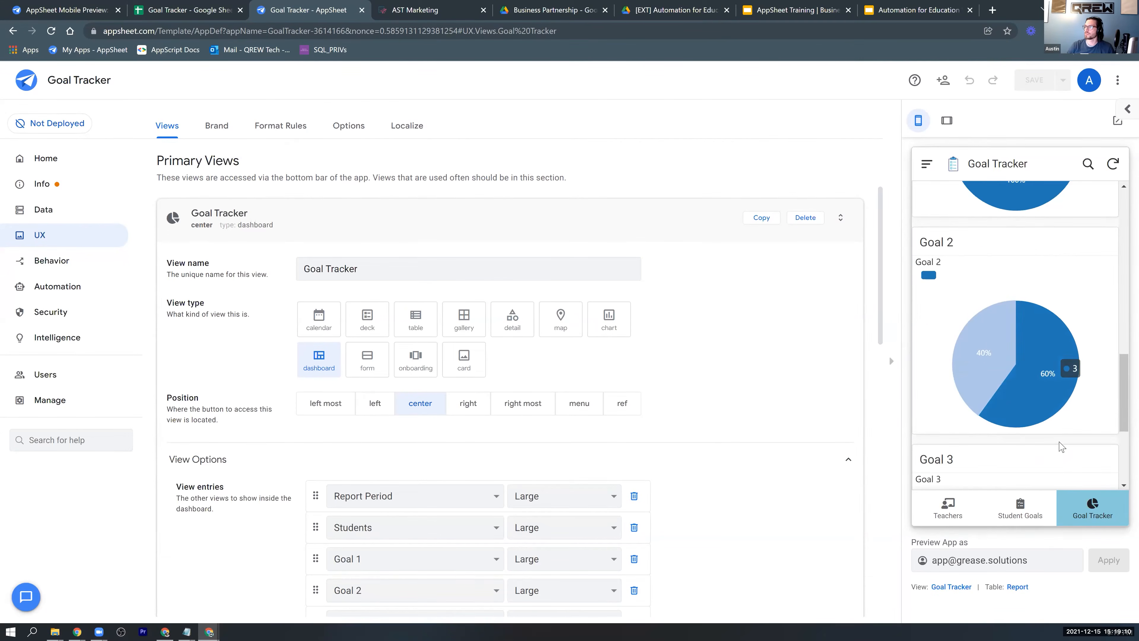
{"action": "scroll", "coordinate": [1061, 447], "scroll_direction": "down", "scroll_amount": 2}
{"action": "scroll", "coordinate": [1085, 431], "scroll_direction": "up", "scroll_amount": 10}
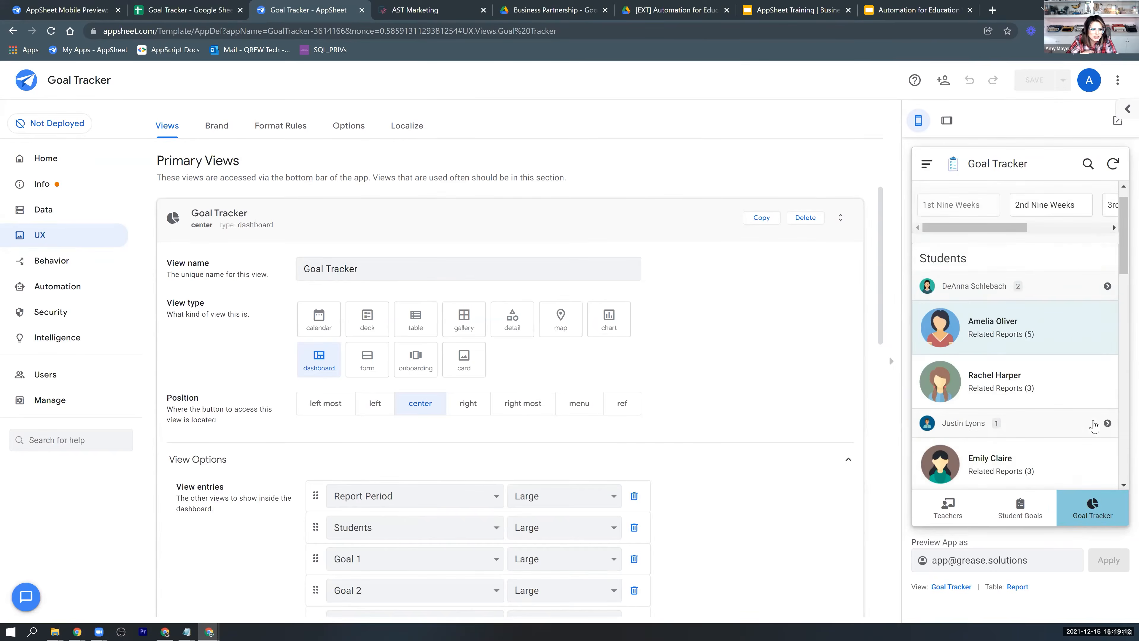
{"action": "scroll", "coordinate": [1095, 426], "scroll_direction": "up", "scroll_amount": 1}
{"action": "left_click", "coordinate": [974, 235]}
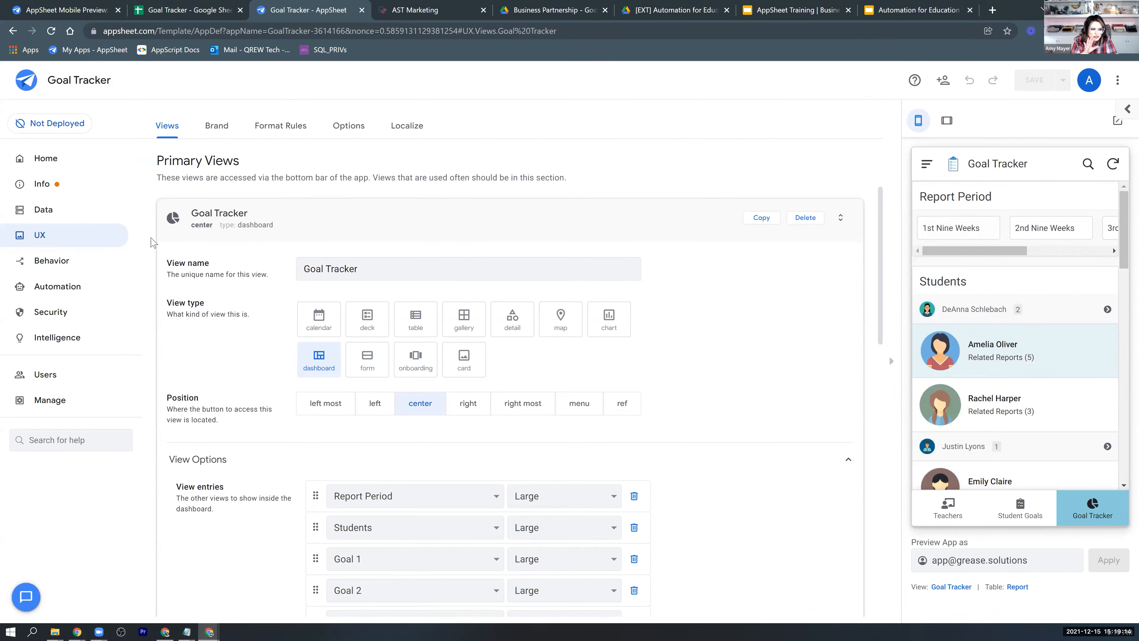
Examine the Teacher table's Send Email action, including its target table and column values, and show Teachers in the app preview.
{"action": "left_click", "coordinate": [85, 262]}
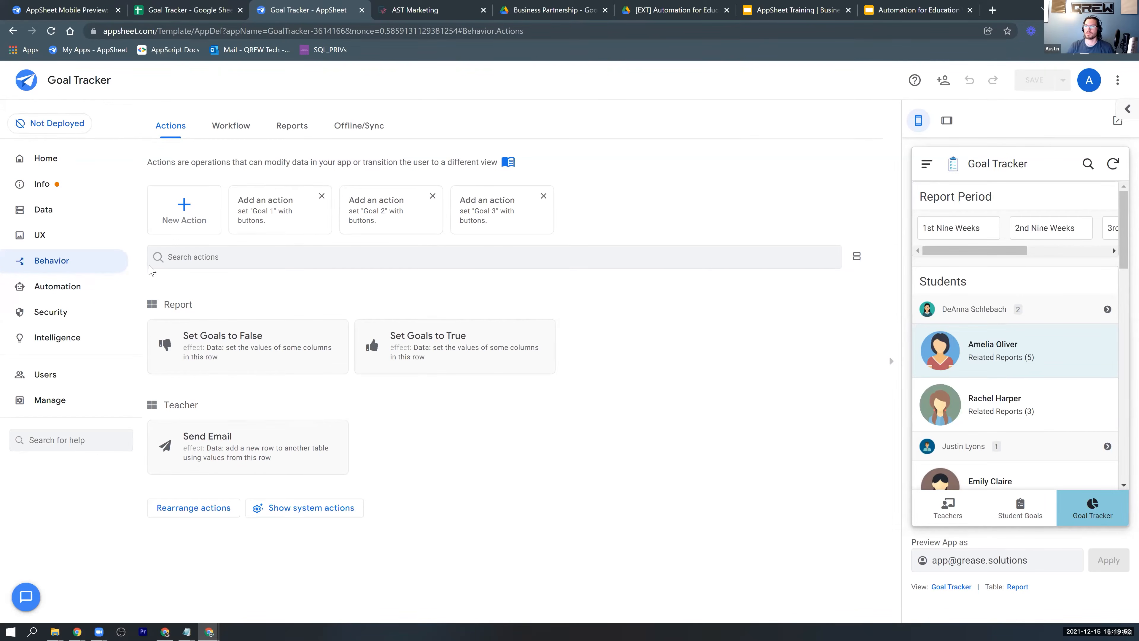
{"action": "left_click", "coordinate": [166, 450]}
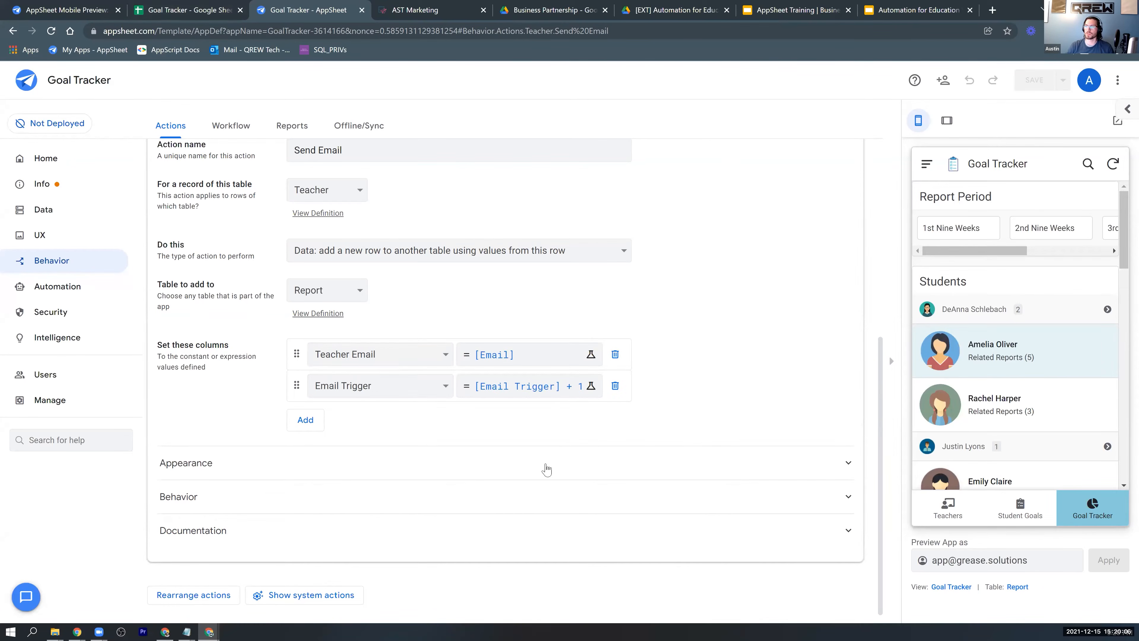
{"action": "scroll", "coordinate": [546, 469], "scroll_direction": "up", "scroll_amount": 2}
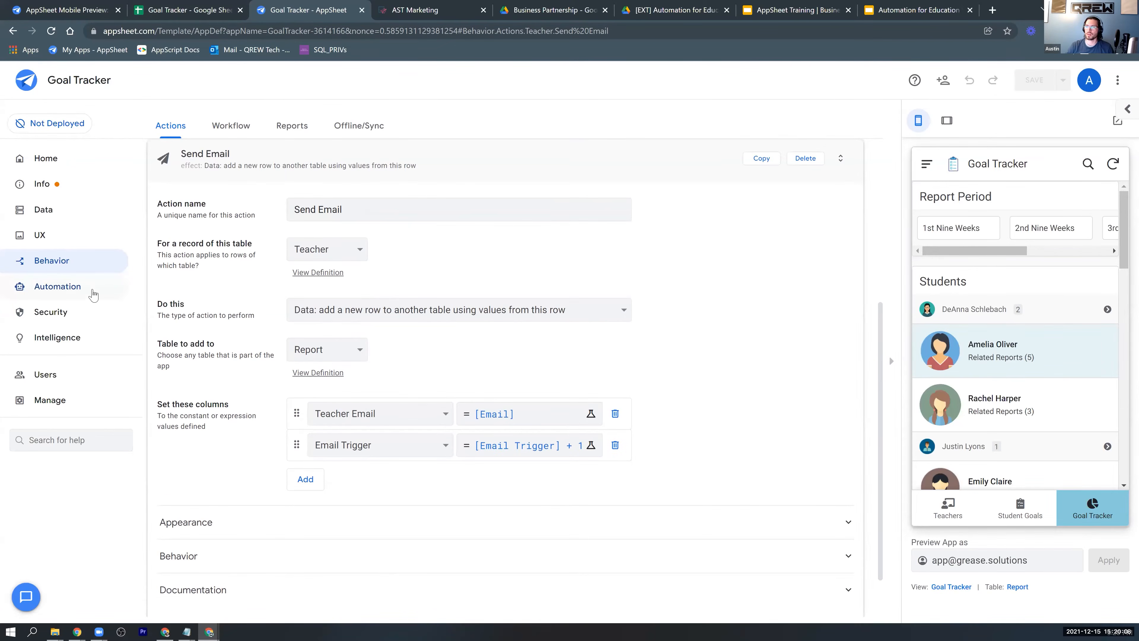
{"action": "left_click", "coordinate": [955, 516]}
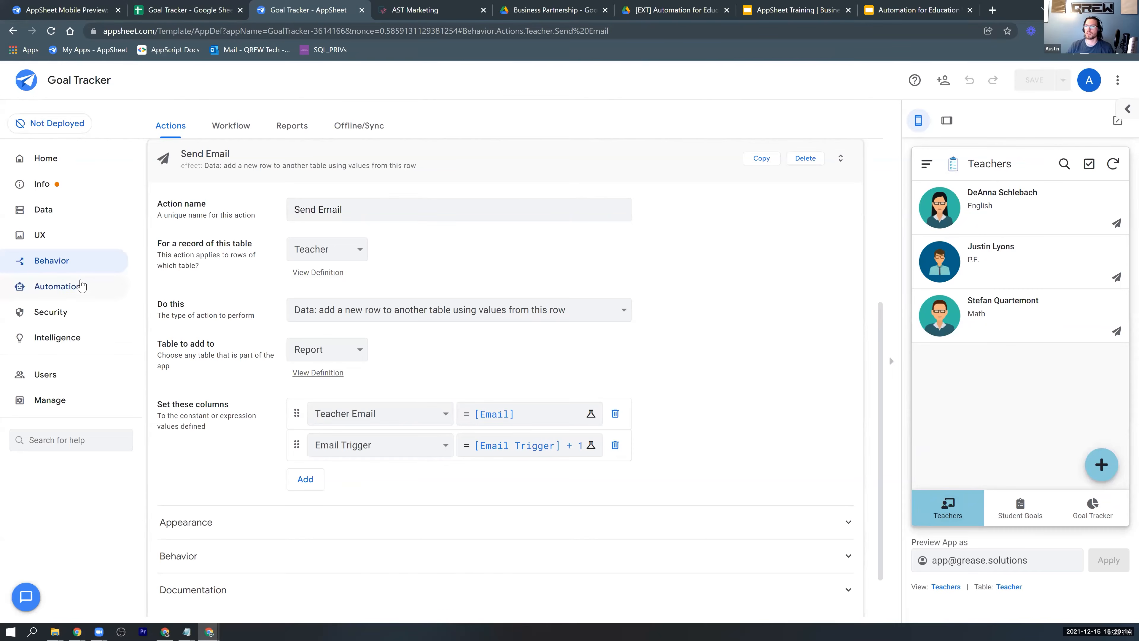
Open the "Send an email to a teacher" bot and examine its event's change type, table and condition.
{"action": "left_click", "coordinate": [82, 288]}
{"action": "left_click", "coordinate": [185, 394]}
{"action": "scroll", "coordinate": [539, 173], "scroll_direction": "down", "scroll_amount": 3}
{"action": "scroll", "coordinate": [660, 325], "scroll_direction": "up", "scroll_amount": 4}
{"action": "scroll", "coordinate": [206, 156], "scroll_direction": "up", "scroll_amount": 2}
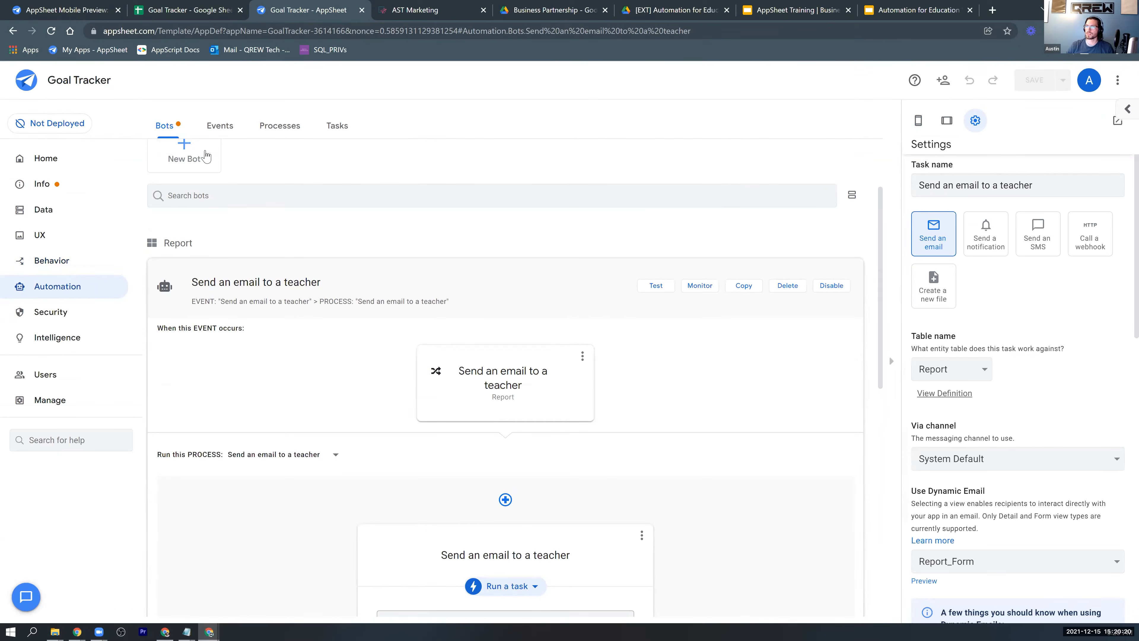
{"action": "left_click", "coordinate": [558, 389]}
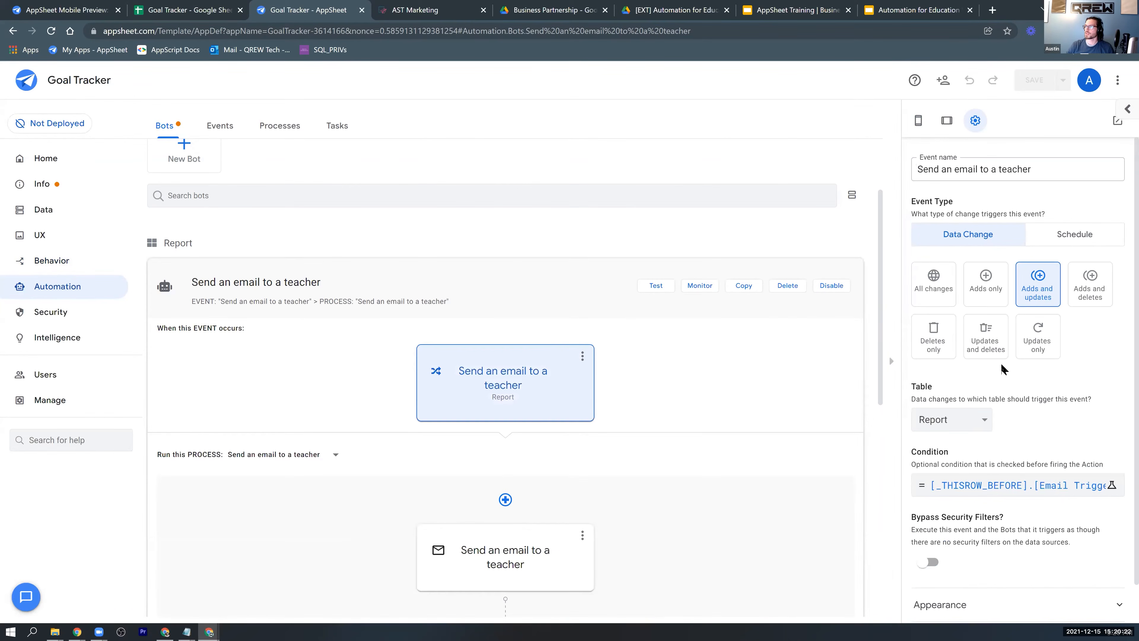
{"action": "scroll", "coordinate": [1091, 296], "scroll_direction": "down", "scroll_amount": 1}
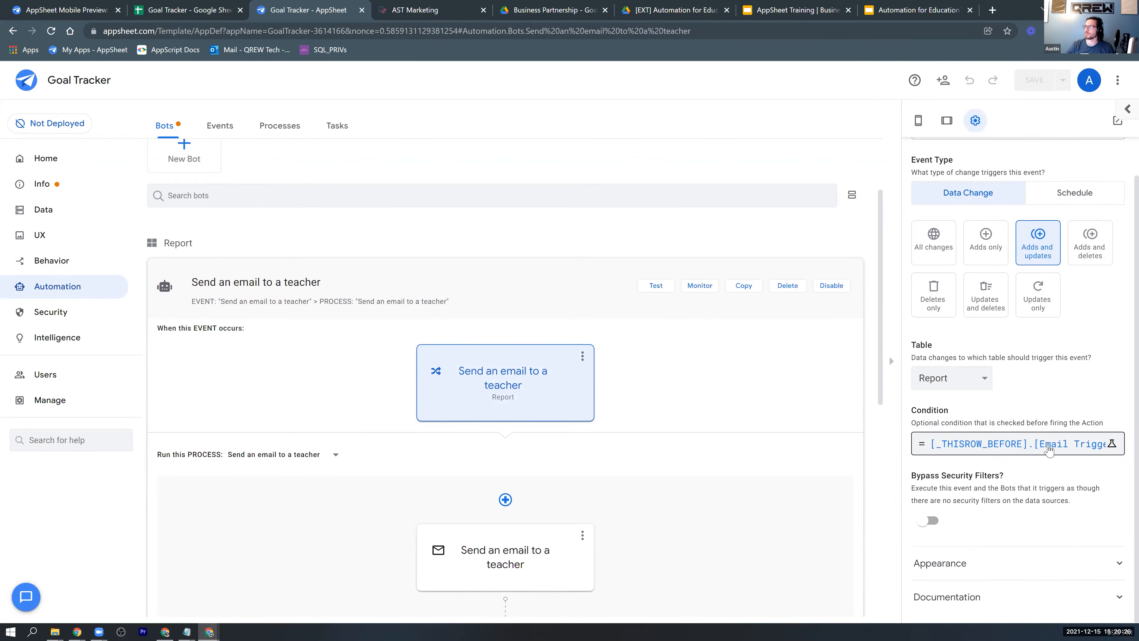
Open the bot's "Send an email to a teacher" task and examine its table, channel and dynamic email settings.
{"action": "scroll", "coordinate": [796, 364], "scroll_direction": "down", "scroll_amount": 2}
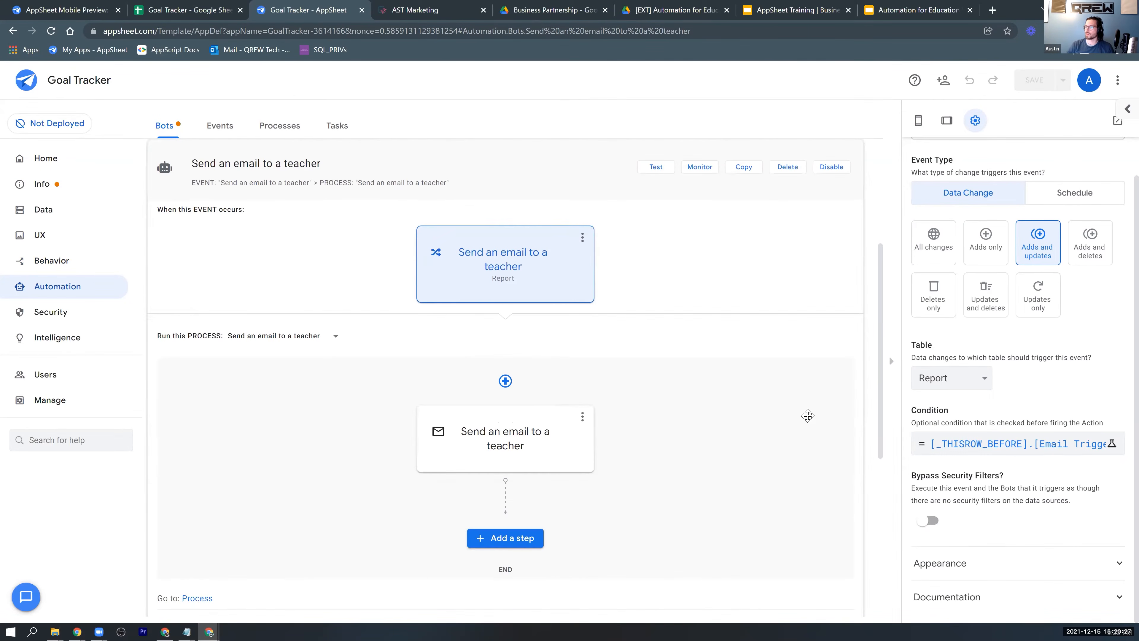
{"action": "left_click", "coordinate": [578, 444]}
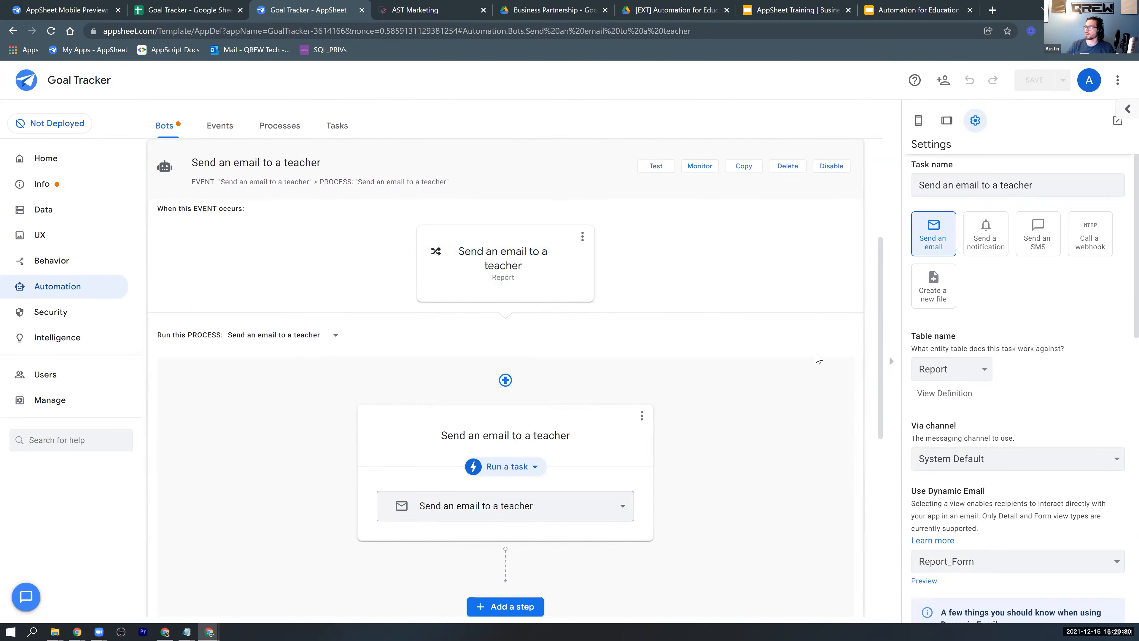
{"action": "scroll", "coordinate": [816, 358], "scroll_direction": "down", "scroll_amount": 3}
{"action": "scroll", "coordinate": [1032, 292], "scroll_direction": "down", "scroll_amount": 2}
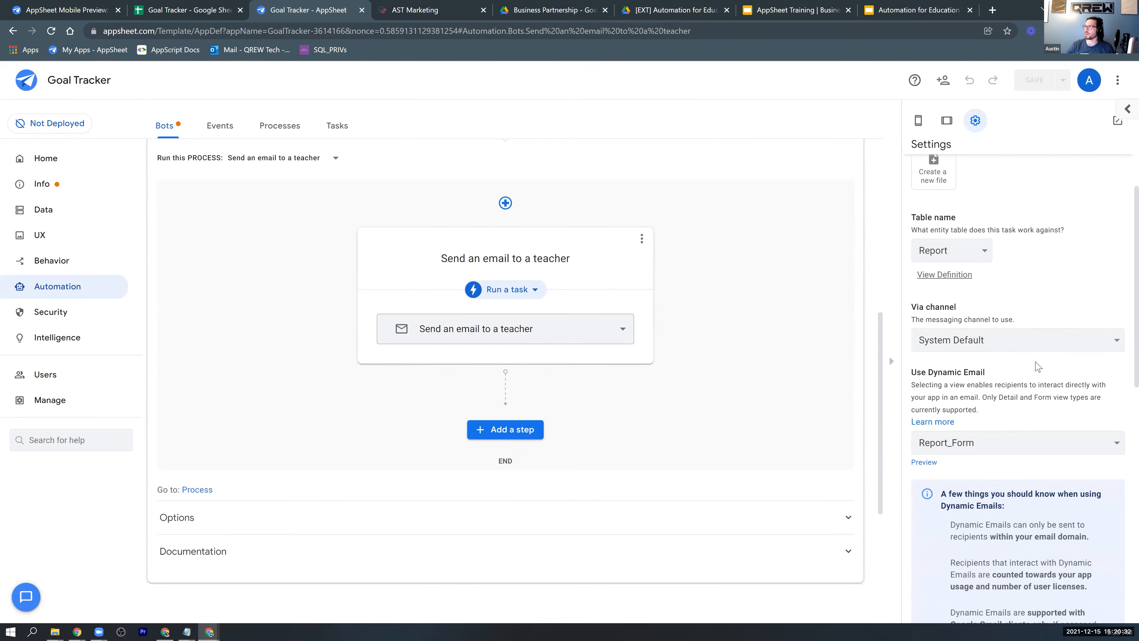
{"action": "scroll", "coordinate": [1038, 366], "scroll_direction": "down", "scroll_amount": 2}
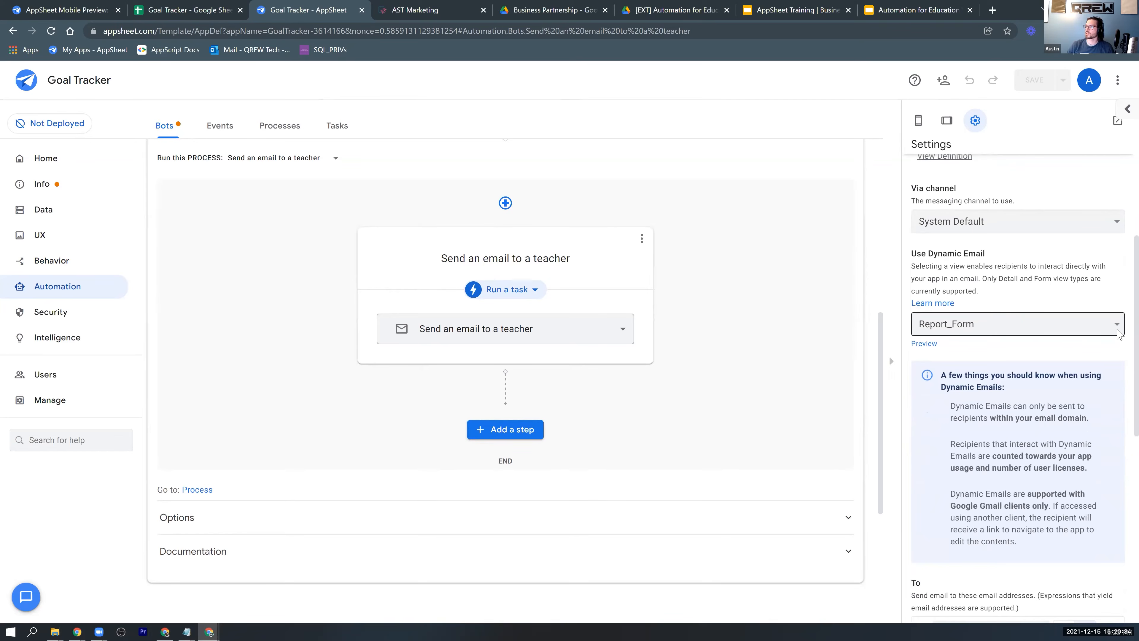
Examine the views available for the task's dynamic email, keep Report_Form, and return to the list of bots.
{"action": "left_click", "coordinate": [1119, 332]}
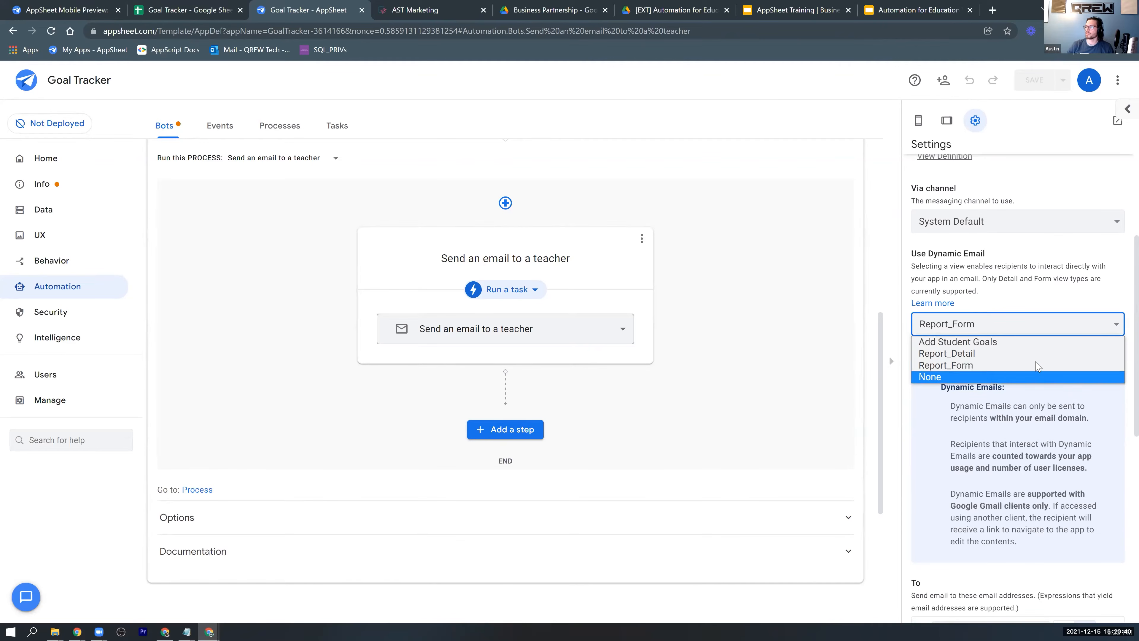
{"action": "left_click", "coordinate": [1049, 286]}
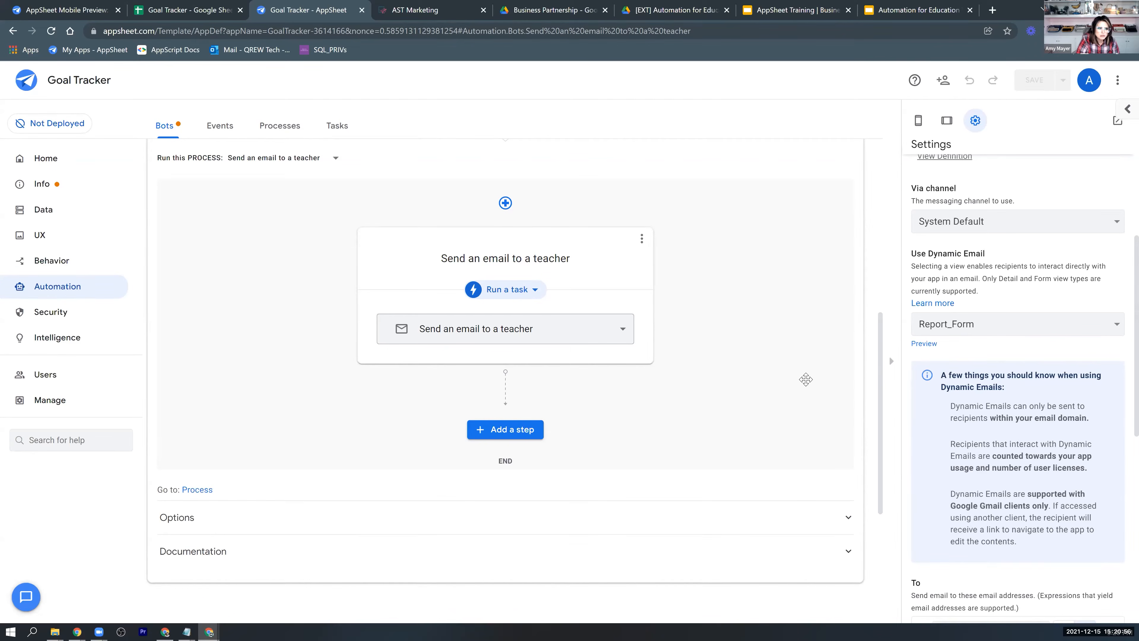
{"action": "scroll", "coordinate": [806, 379], "scroll_direction": "up", "scroll_amount": 1}
{"action": "scroll", "coordinate": [806, 380], "scroll_direction": "up", "scroll_amount": 4}
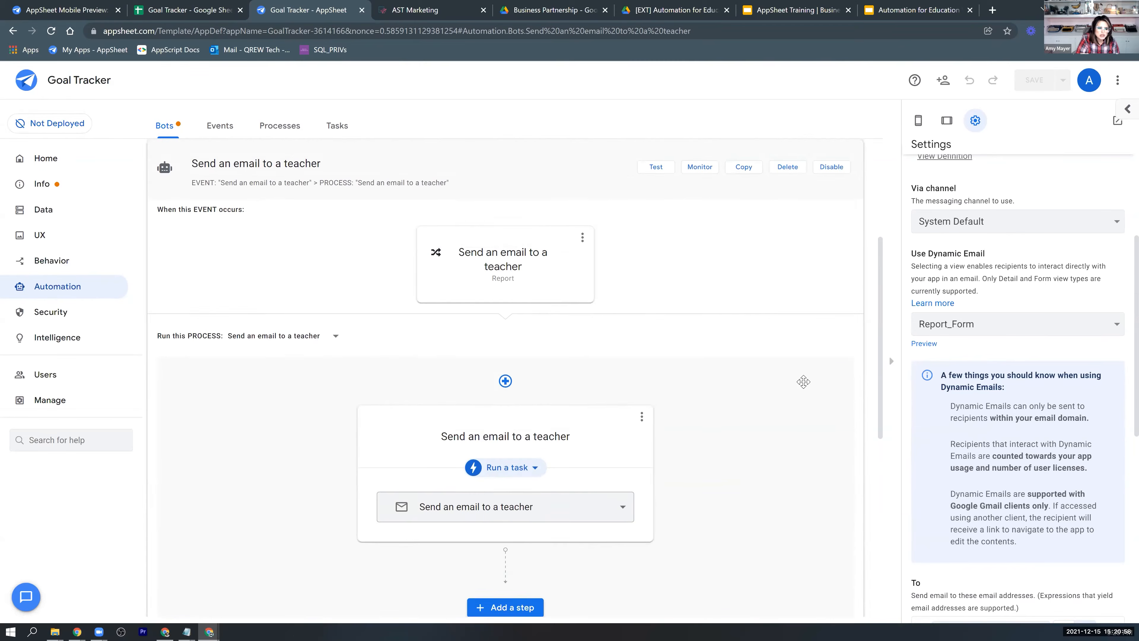
{"action": "left_click", "coordinate": [158, 292]}
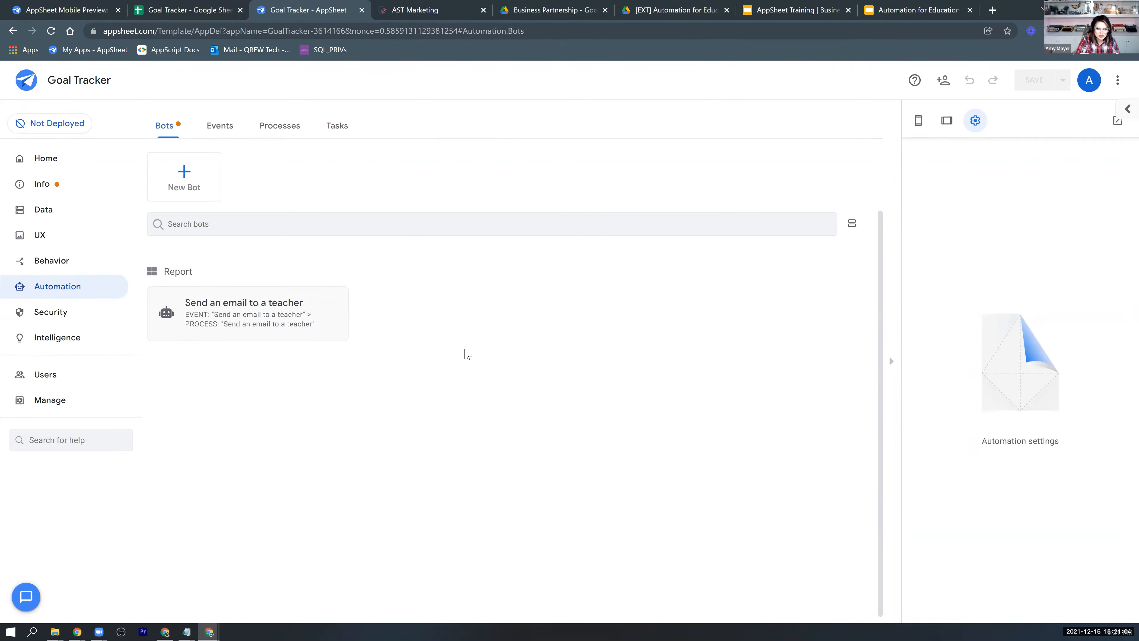
Reopen the "Send an email to a teacher" bot and examine its email task's recipient, subject template and dynamic email settings.
{"action": "left_click", "coordinate": [189, 313]}
{"action": "scroll", "coordinate": [1083, 439], "scroll_direction": "down", "scroll_amount": 1}
{"action": "scroll", "coordinate": [1081, 438], "scroll_direction": "down", "scroll_amount": 10}
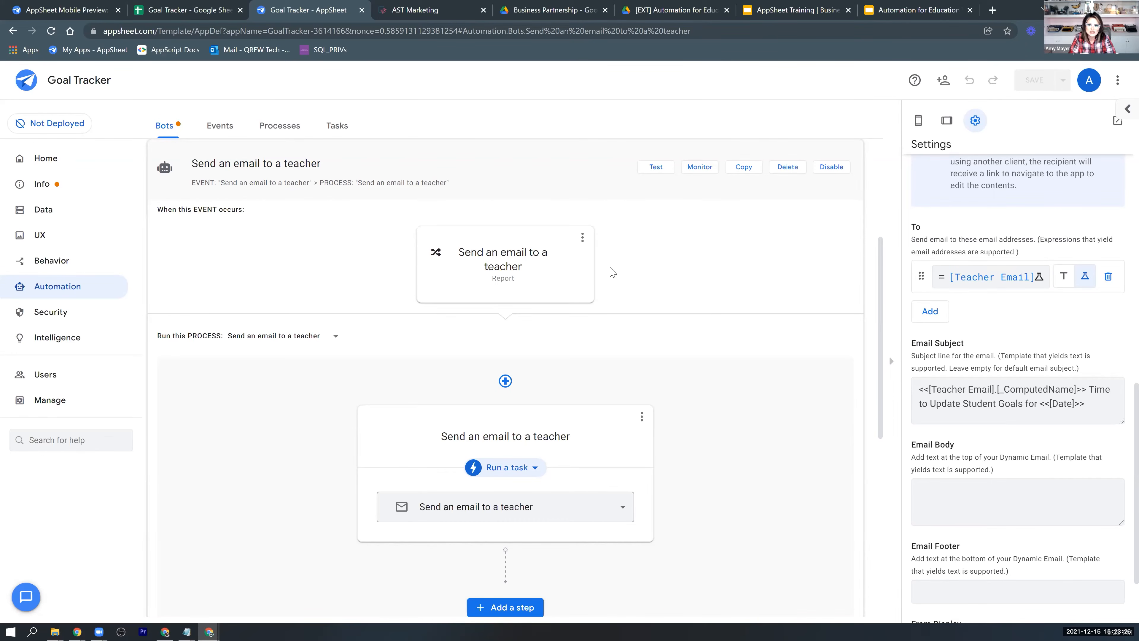
{"action": "left_click", "coordinate": [960, 416]}
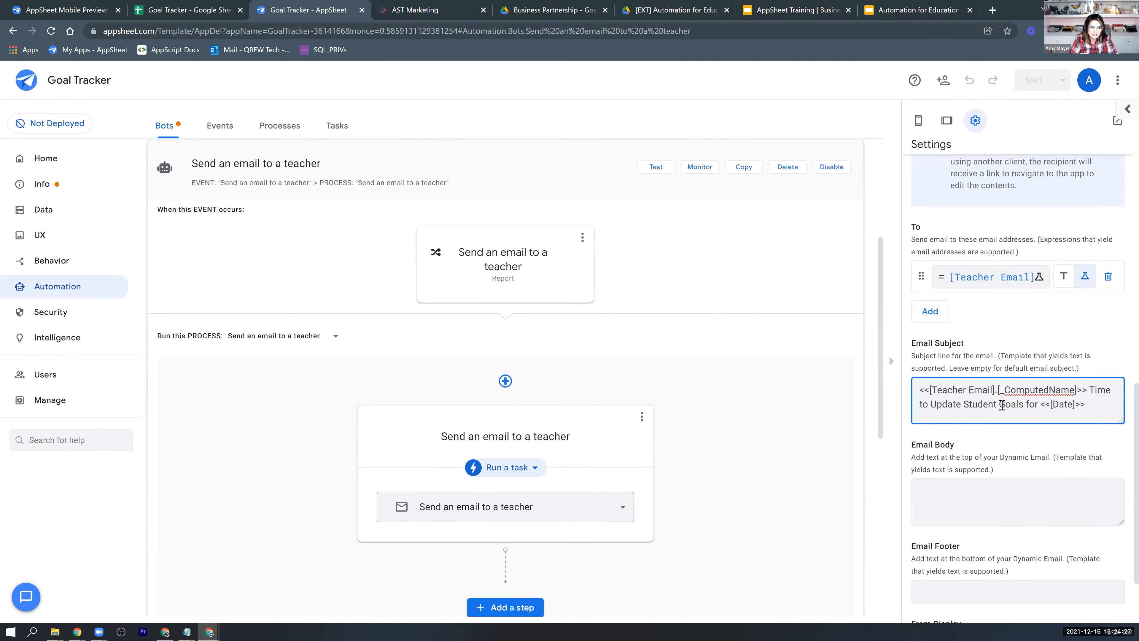
{"action": "scroll", "coordinate": [1002, 405], "scroll_direction": "up", "scroll_amount": 2}
{"action": "scroll", "coordinate": [1002, 405], "scroll_direction": "up", "scroll_amount": 12}
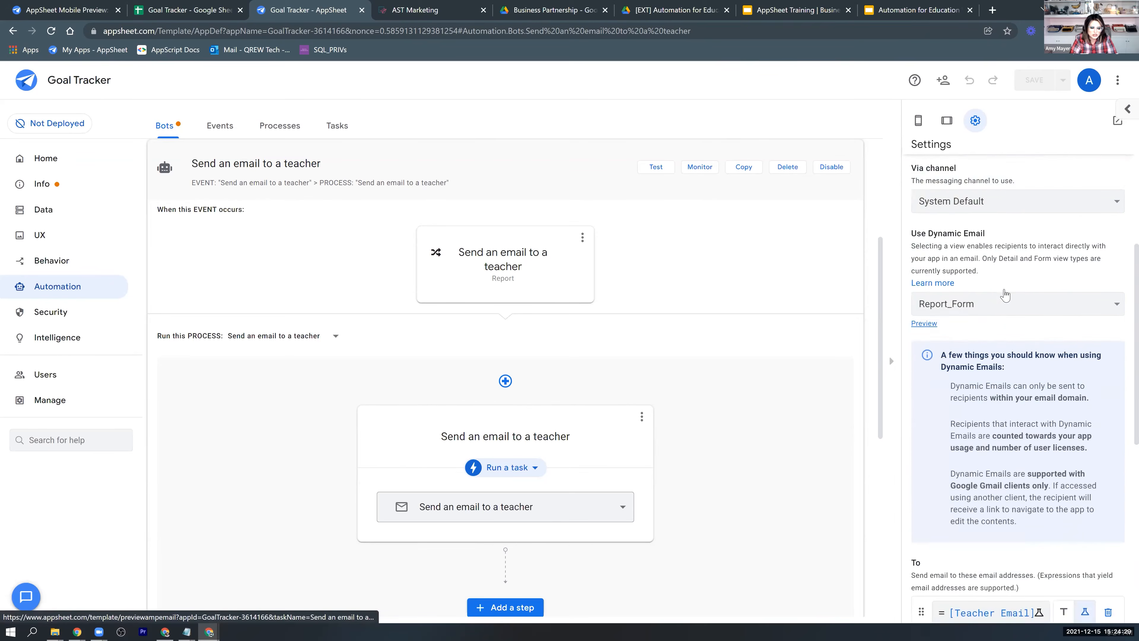
{"action": "scroll", "coordinate": [1005, 295], "scroll_direction": "up", "scroll_amount": 1}
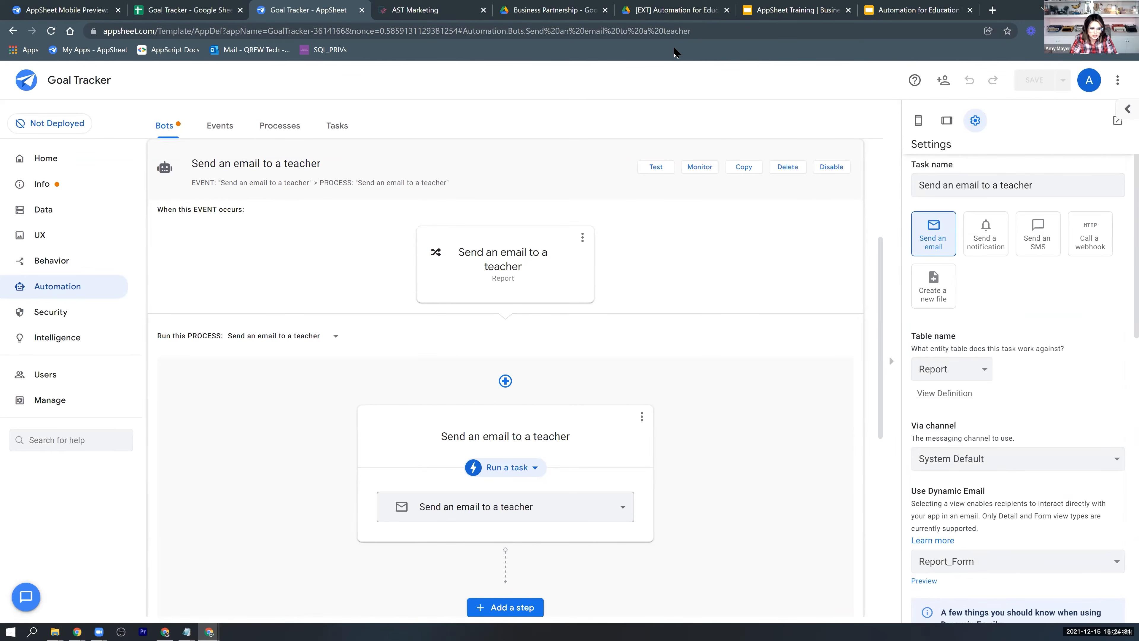
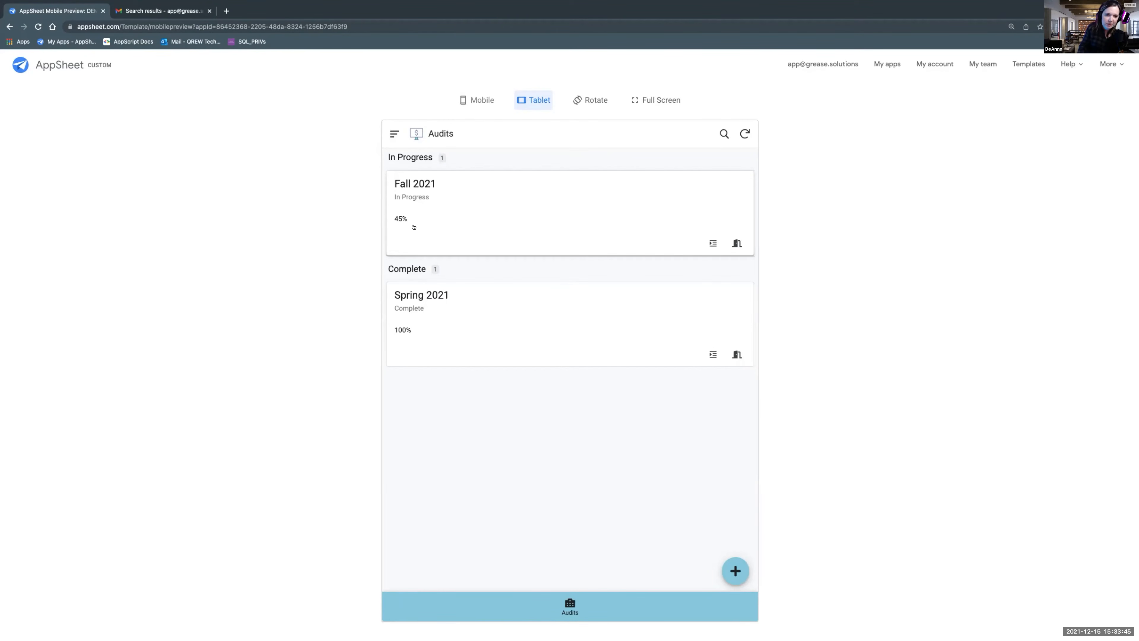
Open the in-progress Fall 2021 audit and start the inventory form for Harvest's pending room 123.
{"action": "left_click", "coordinate": [507, 213]}
{"action": "scroll", "coordinate": [606, 305], "scroll_direction": "down", "scroll_amount": 2}
{"action": "scroll", "coordinate": [606, 305], "scroll_direction": "down", "scroll_amount": 2}
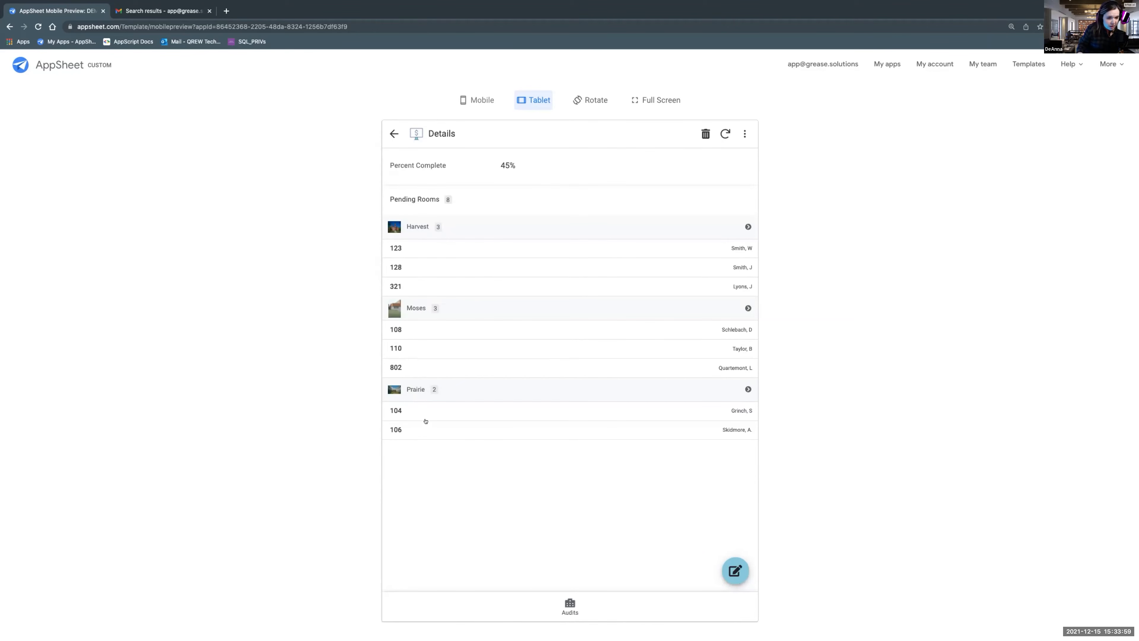
{"action": "left_click", "coordinate": [431, 253]}
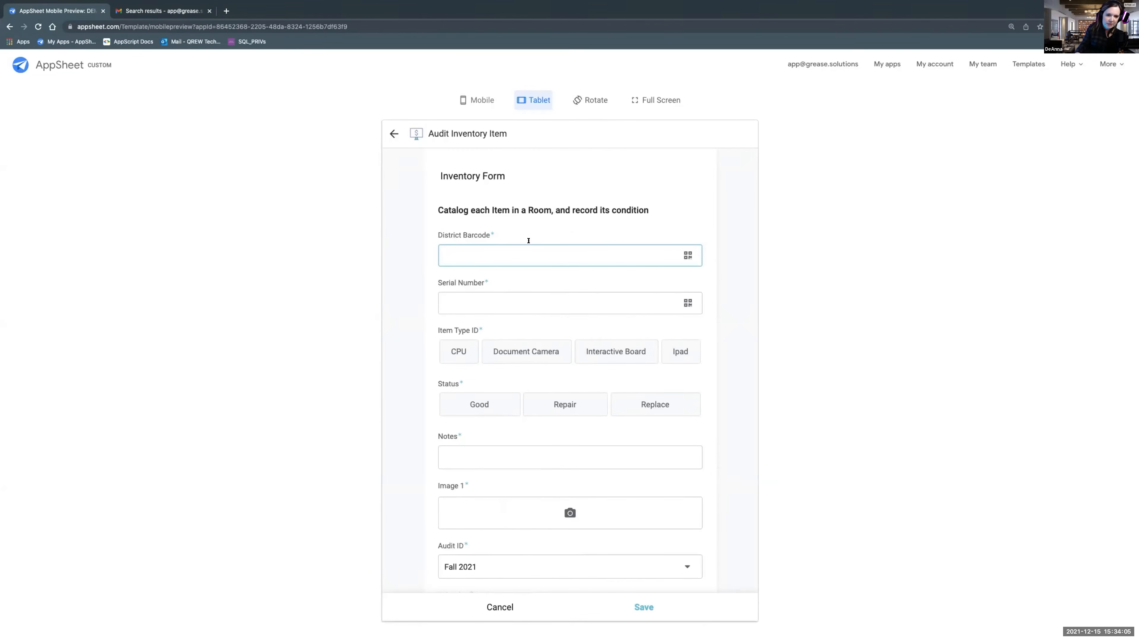
Enter 111122333 as both the district barcode and the serial number, and choose Ipad as the item type.
{"action": "left_click", "coordinate": [686, 255]}
{"action": "left_click", "coordinate": [688, 302]}
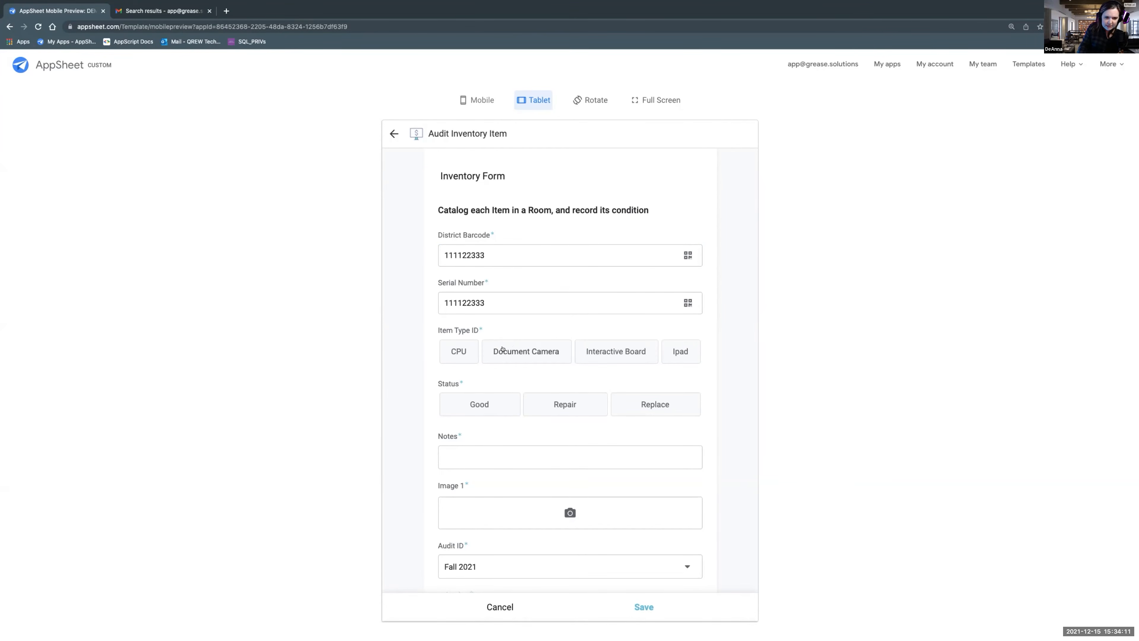
{"action": "left_click", "coordinate": [680, 352]}
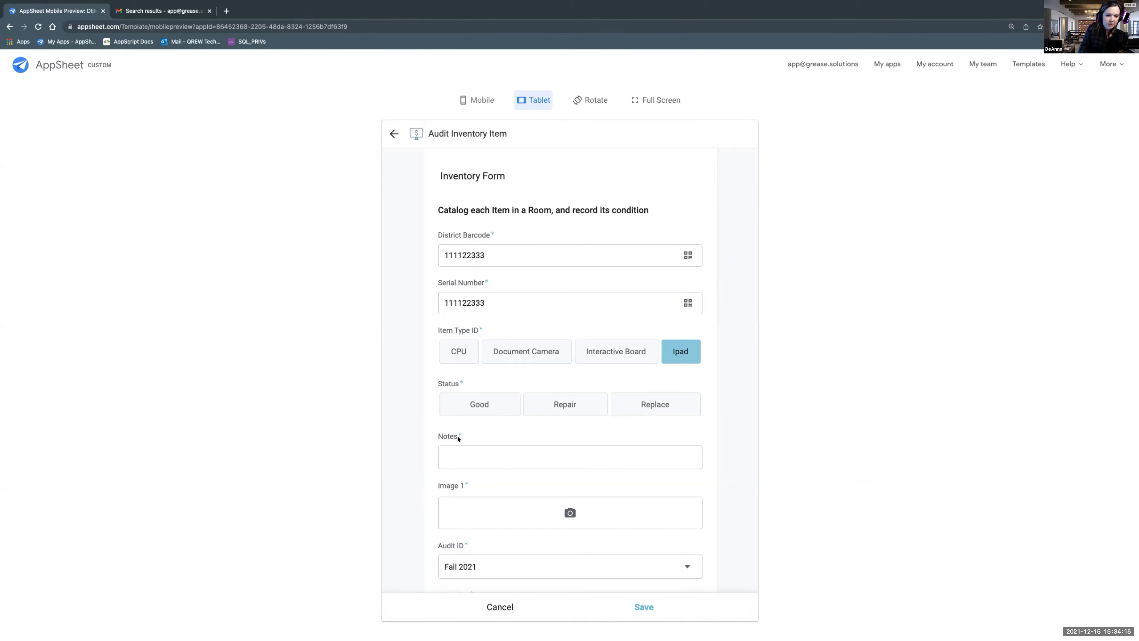
Try the Repair and Replace statuses to compare the follow-up question each one asks.
{"action": "left_click", "coordinate": [570, 406]}
{"action": "left_click", "coordinate": [509, 458]}
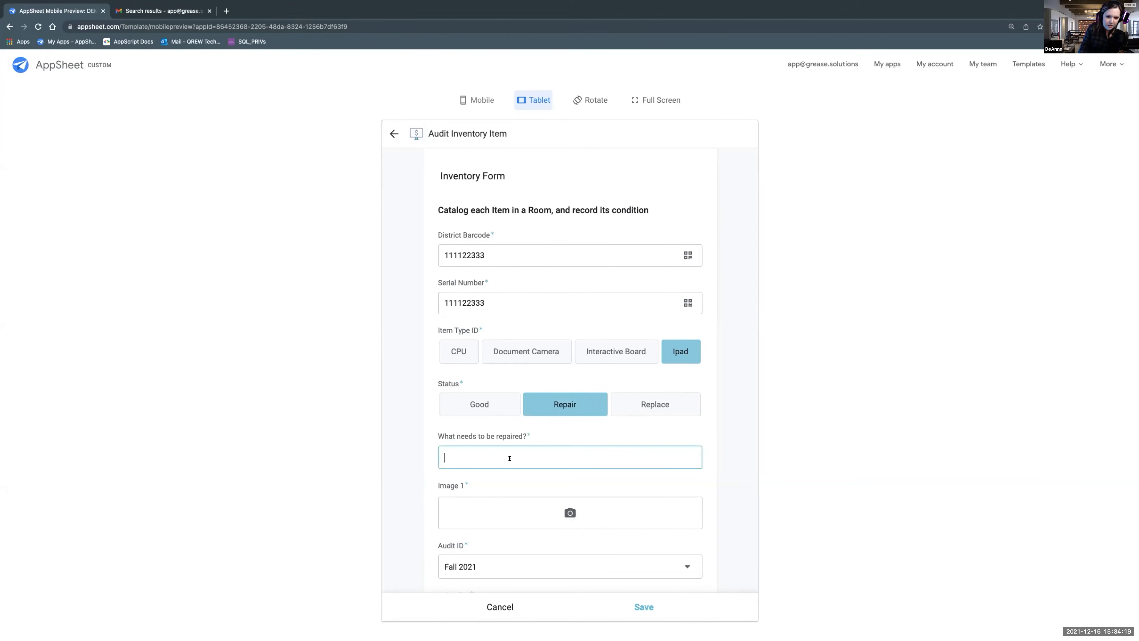
{"action": "left_click", "coordinate": [438, 434]}
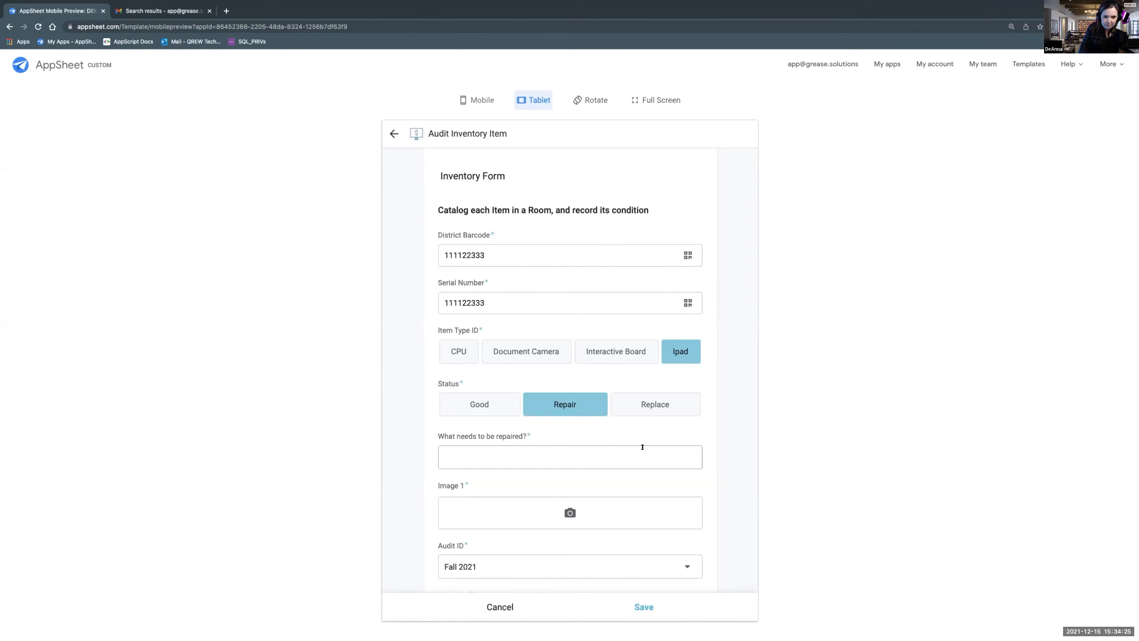
{"action": "left_click", "coordinate": [647, 405]}
{"action": "left_click", "coordinate": [508, 452]}
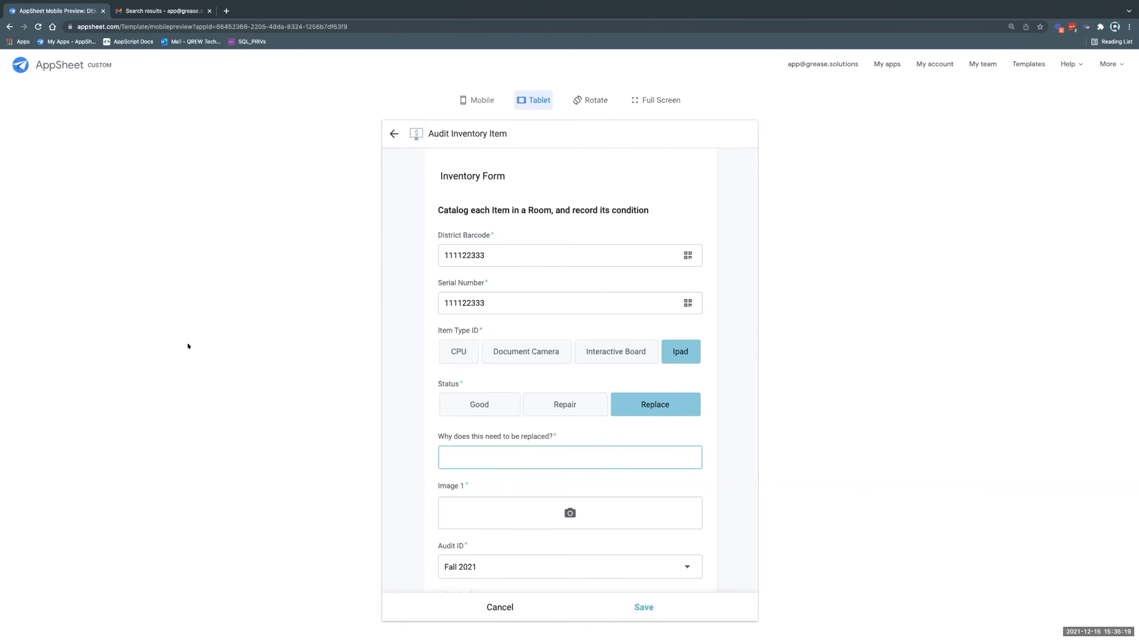
Set the item's status to Good and check the form's notes, image, audit, school and room fields.
{"action": "scroll", "coordinate": [545, 512], "scroll_direction": "down", "scroll_amount": 3}
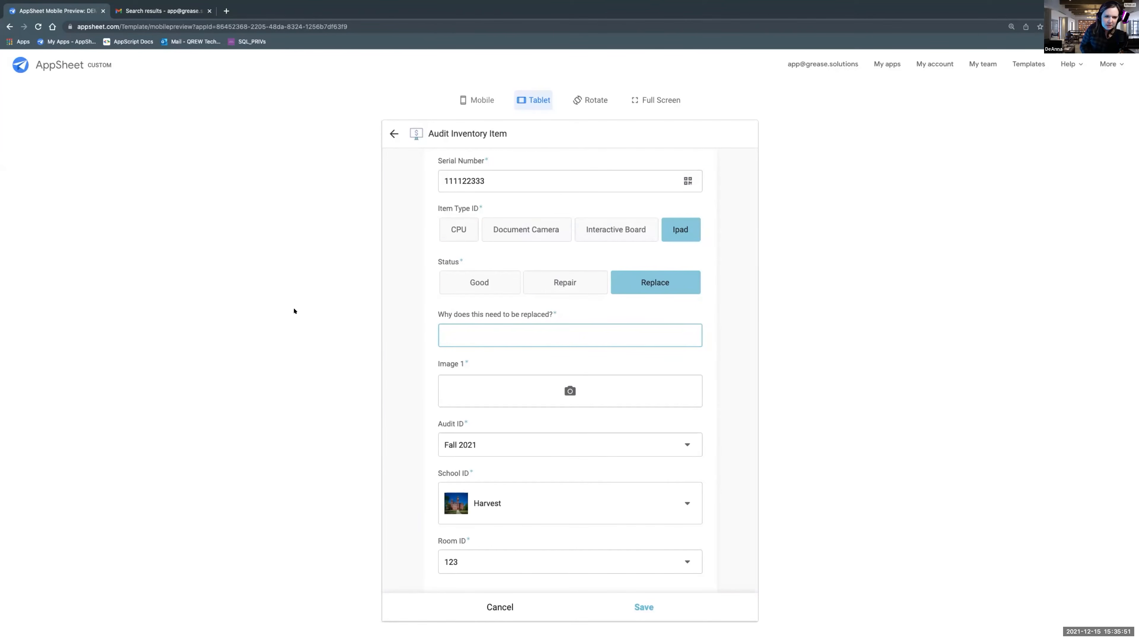
{"action": "left_click", "coordinate": [470, 285]}
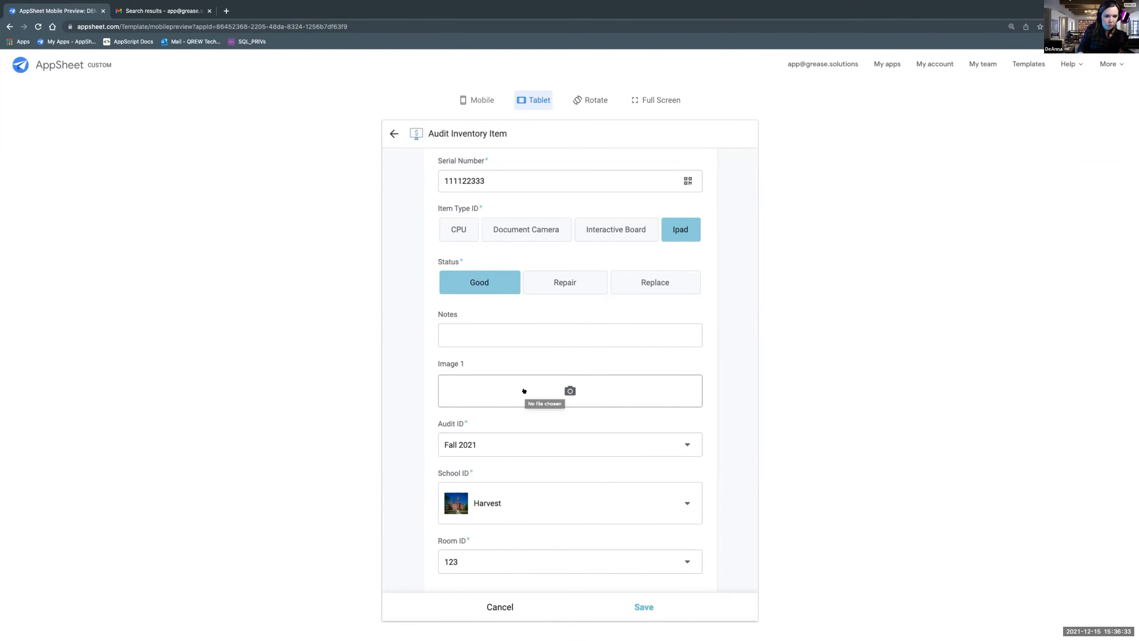
{"action": "scroll", "coordinate": [513, 496], "scroll_direction": "down", "scroll_amount": 1}
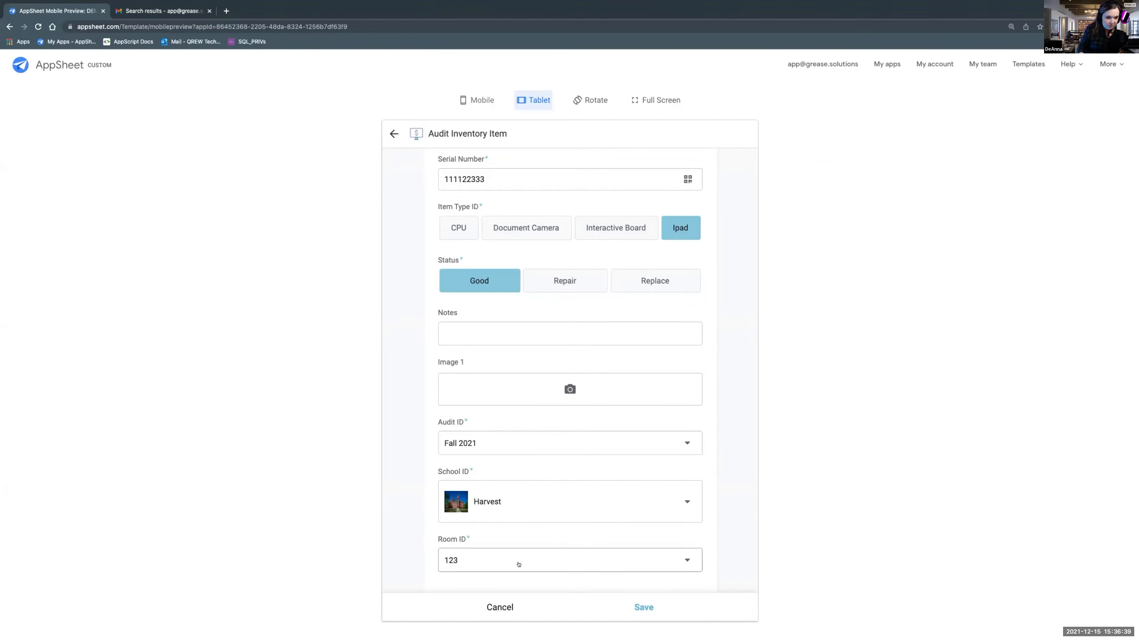
{"action": "scroll", "coordinate": [580, 546], "scroll_direction": "up", "scroll_amount": 3}
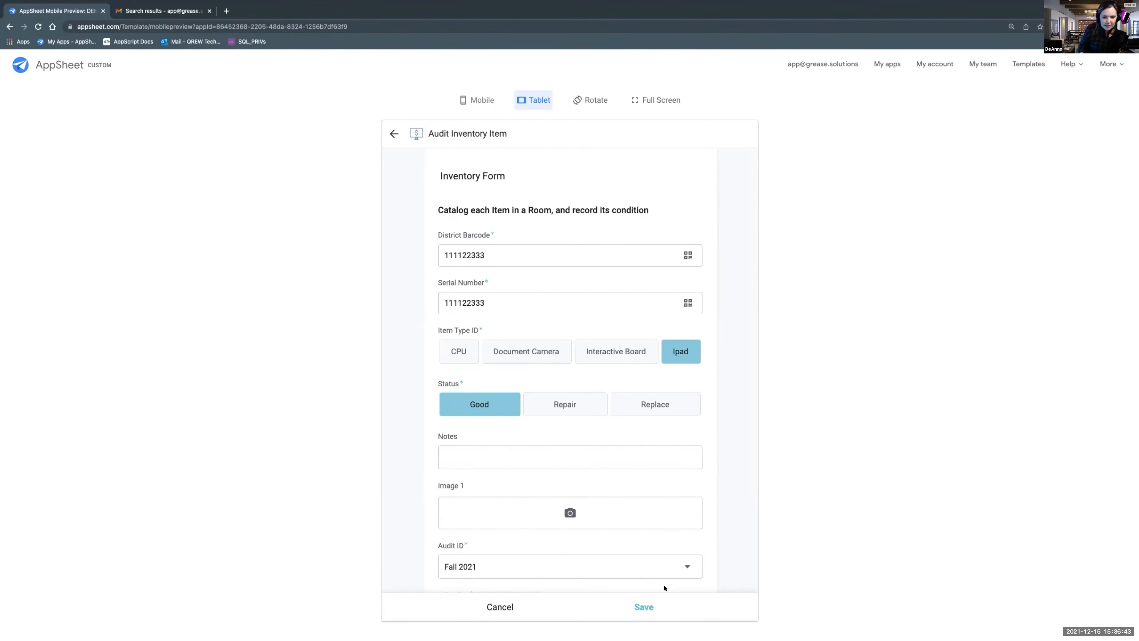
Save the inventory item, choose to add another item in this room, and check the new form's prefilled audit, school and room.
{"action": "left_click", "coordinate": [645, 606]}
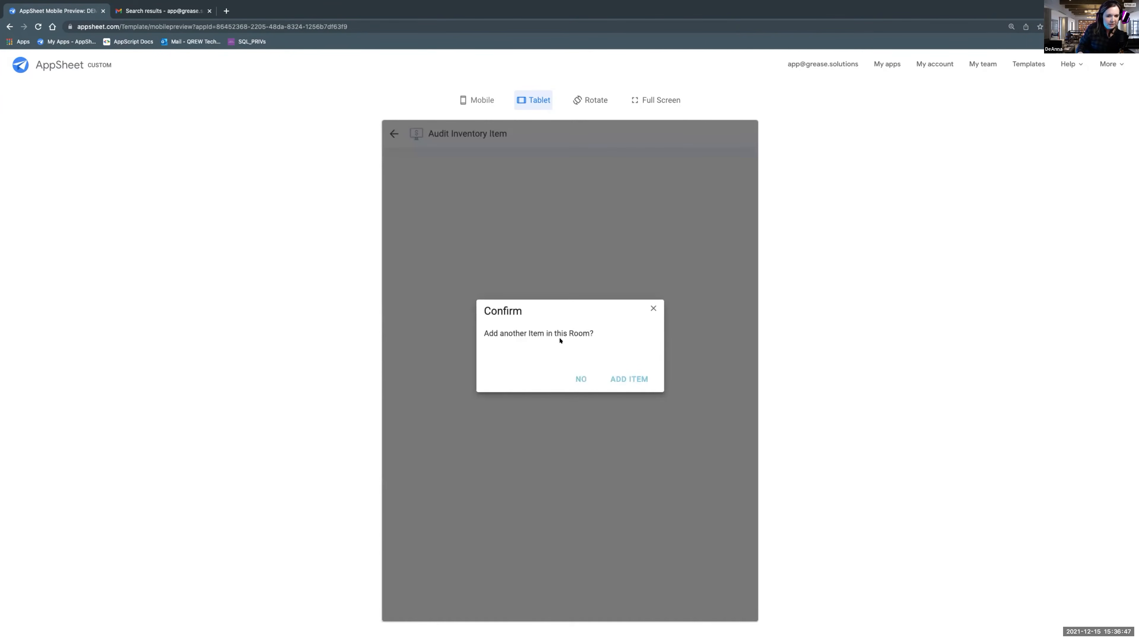
{"action": "left_click", "coordinate": [626, 382]}
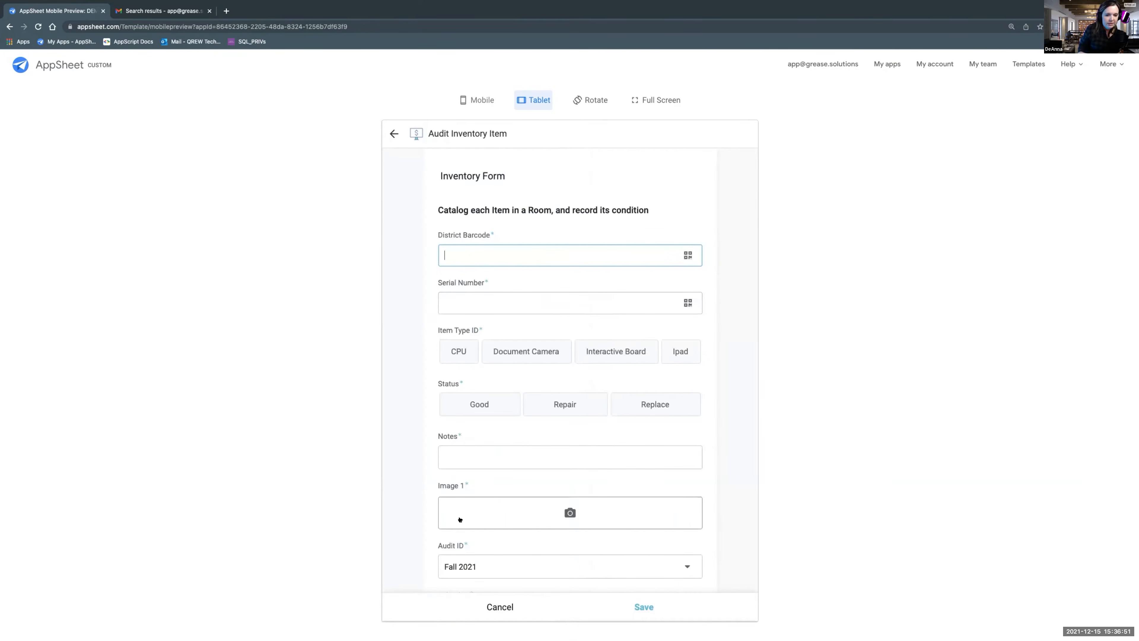
{"action": "scroll", "coordinate": [459, 518], "scroll_direction": "down", "scroll_amount": 3}
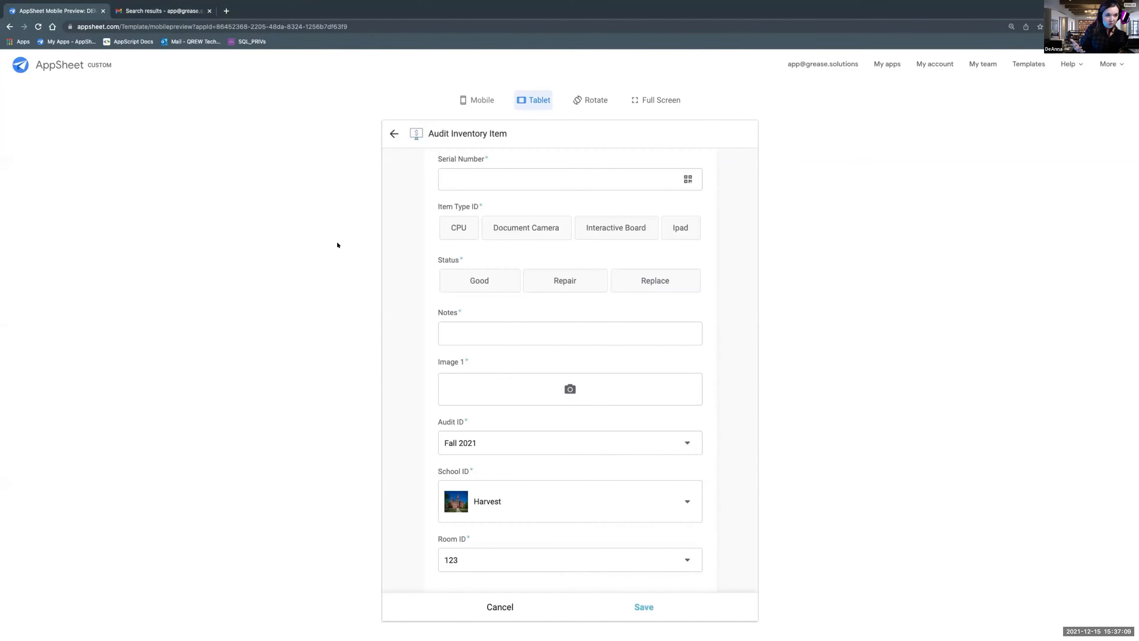
Switch to Gmail and examine the cover summary and Moses section of the Spring 2021 Inventory Audit Report PDF.
{"action": "left_click", "coordinate": [160, 10]}
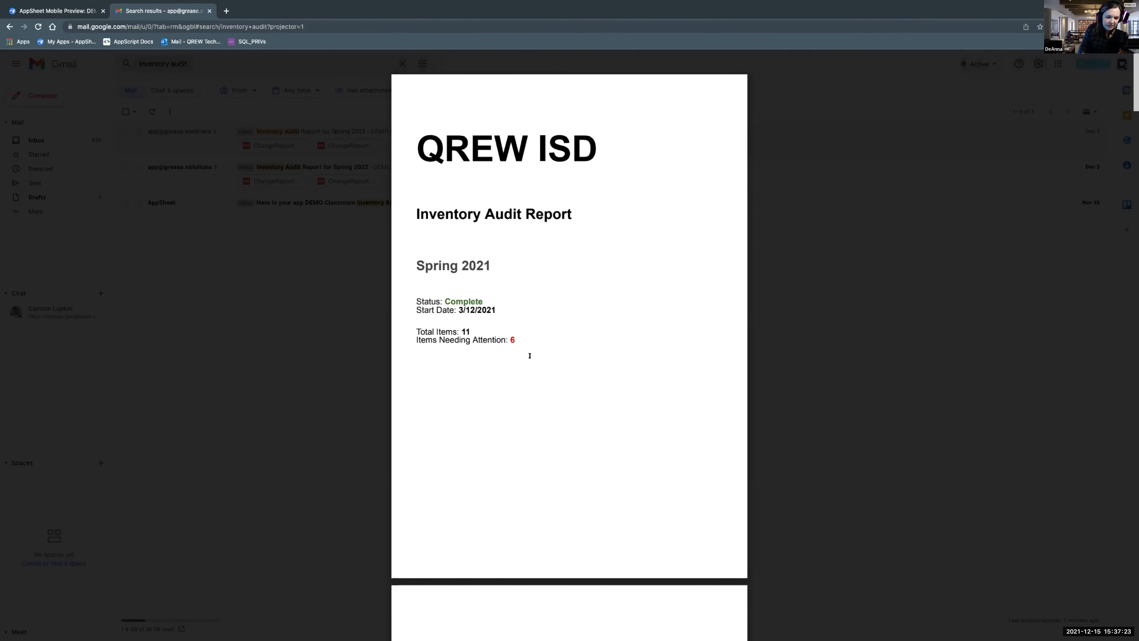
{"action": "scroll", "coordinate": [530, 359], "scroll_direction": "down", "scroll_amount": 10}
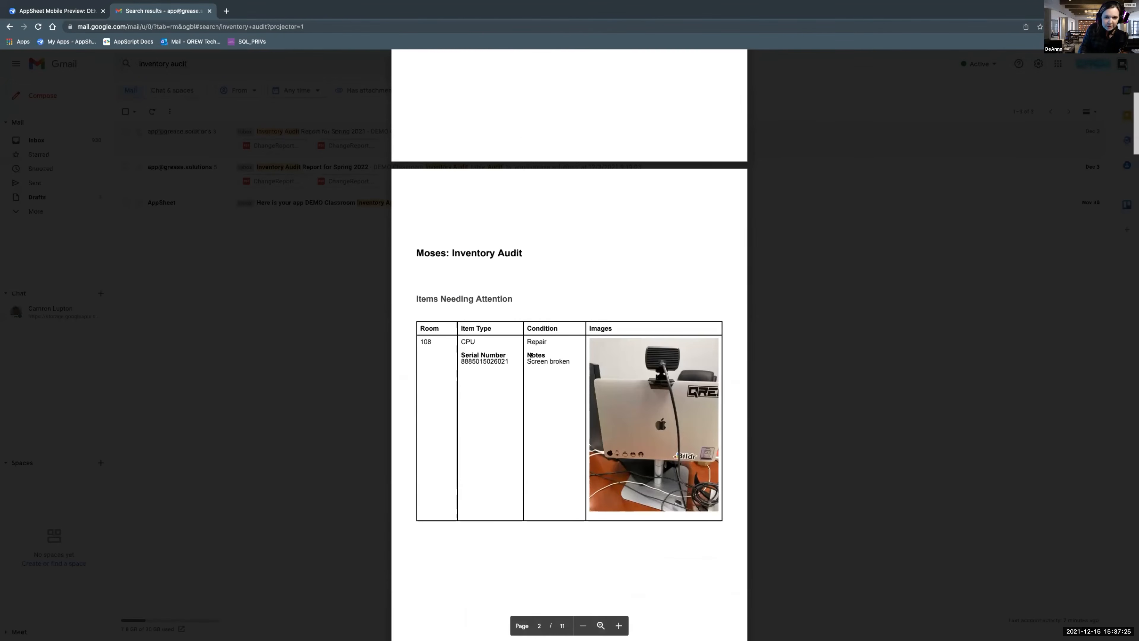
{"action": "scroll", "coordinate": [531, 356], "scroll_direction": "up", "scroll_amount": 1}
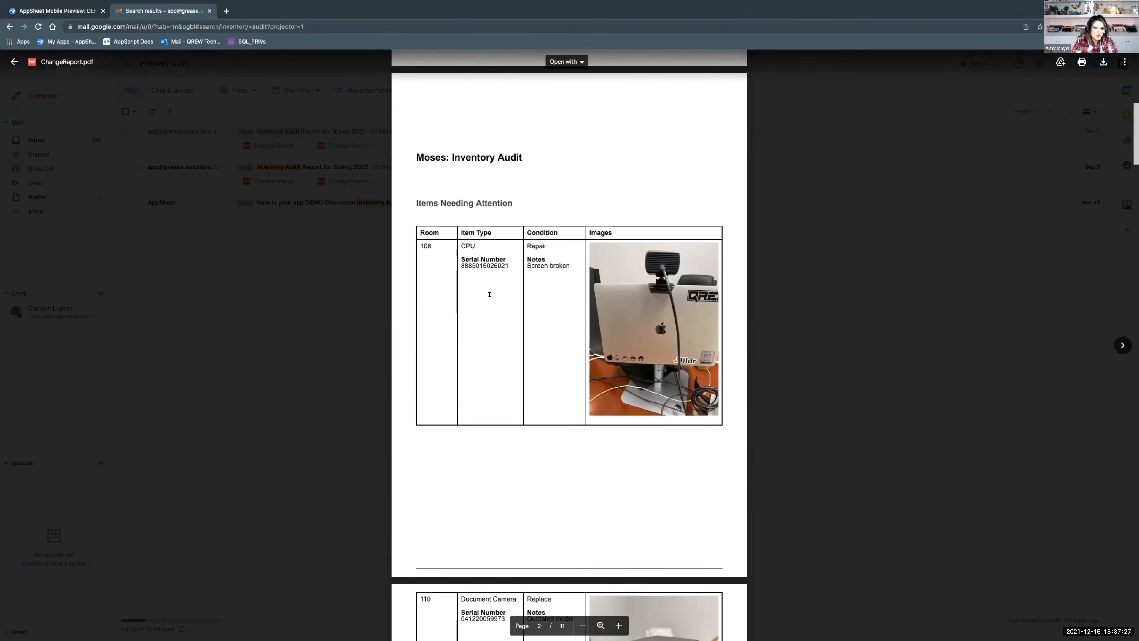
{"action": "scroll", "coordinate": [572, 381], "scroll_direction": "down", "scroll_amount": 3}
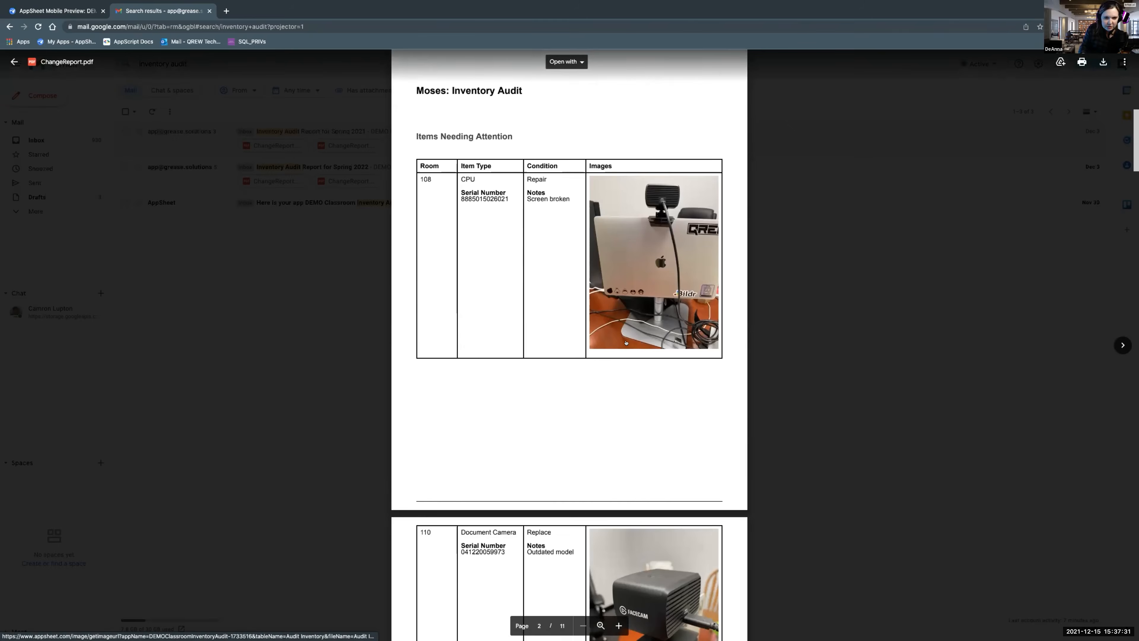
{"action": "scroll", "coordinate": [626, 343], "scroll_direction": "down", "scroll_amount": 12}
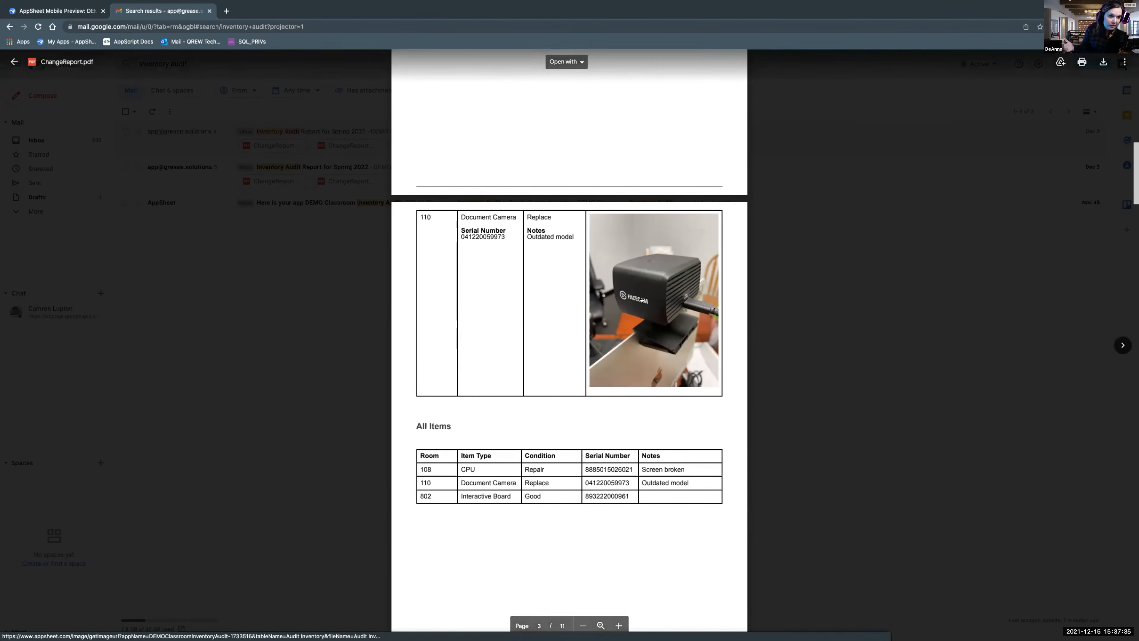
Examine the report's Harvest and Prairie sections, including the items needing attention, their photos and the All Items tables.
{"action": "scroll", "coordinate": [640, 319], "scroll_direction": "down", "scroll_amount": 6}
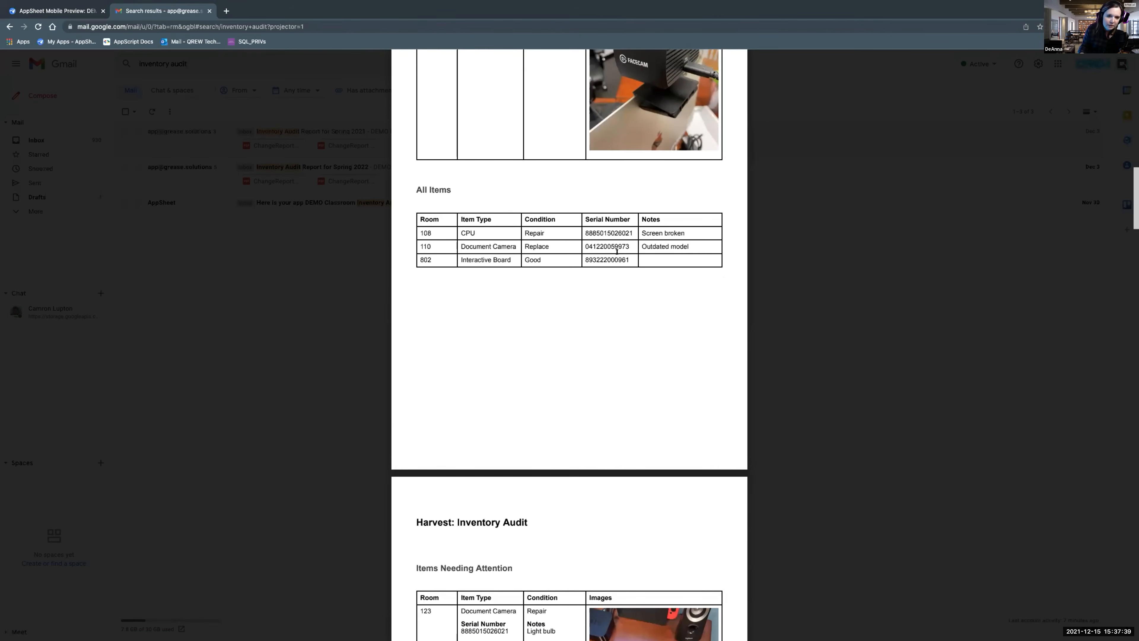
{"action": "scroll", "coordinate": [560, 351], "scroll_direction": "down", "scroll_amount": 10}
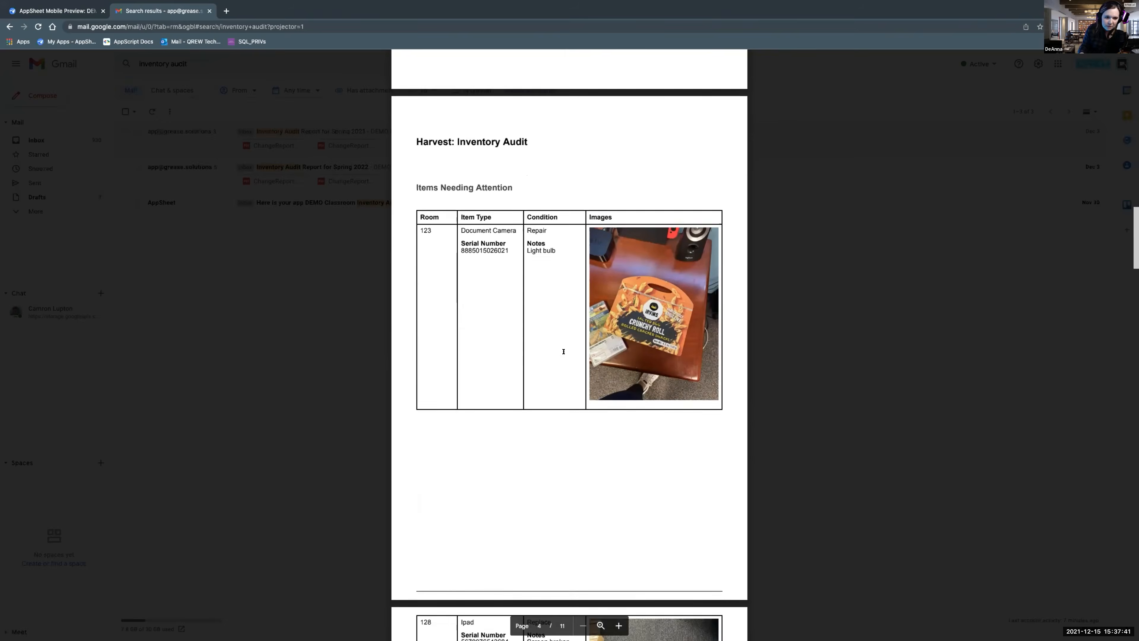
{"action": "scroll", "coordinate": [564, 351], "scroll_direction": "down", "scroll_amount": 1}
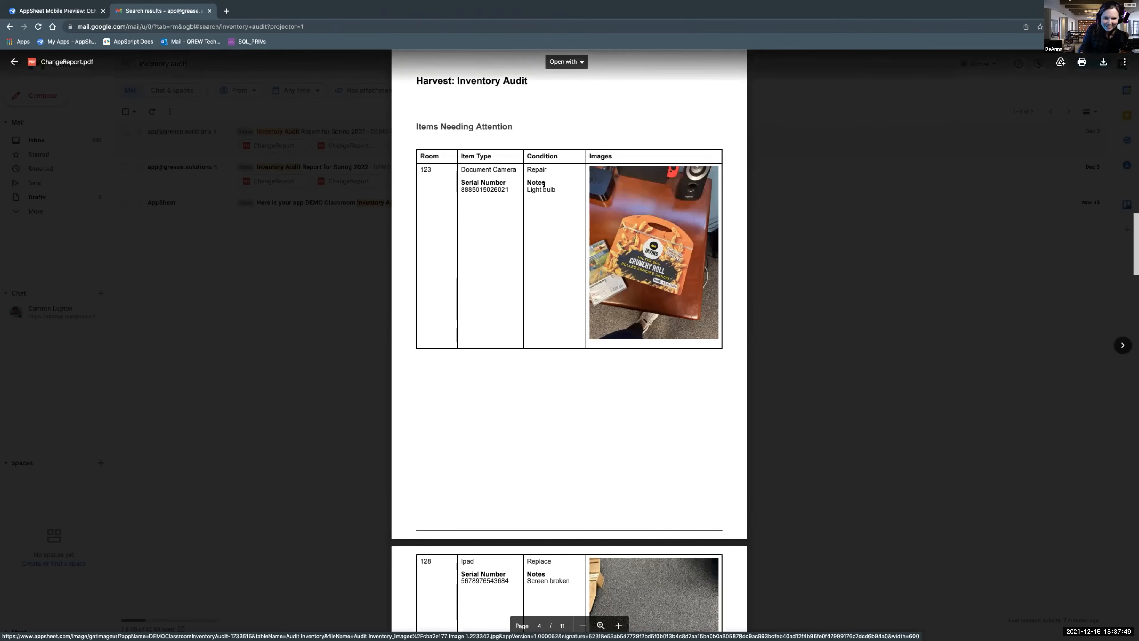
{"action": "scroll", "coordinate": [557, 342], "scroll_direction": "down", "scroll_amount": 10}
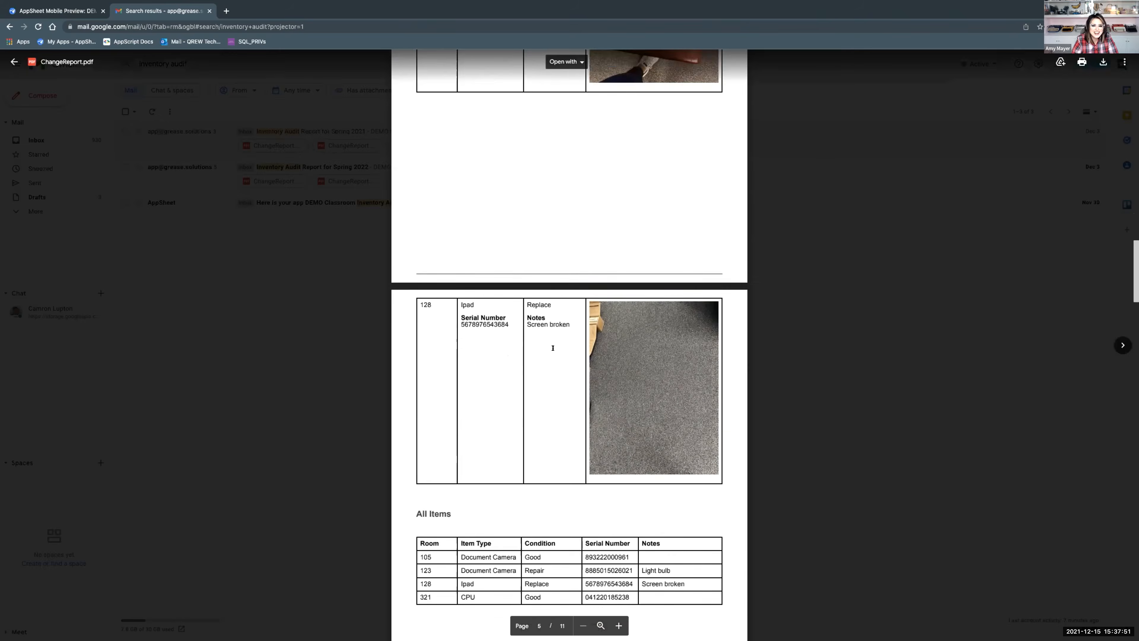
{"action": "scroll", "coordinate": [553, 348], "scroll_direction": "down", "scroll_amount": 5}
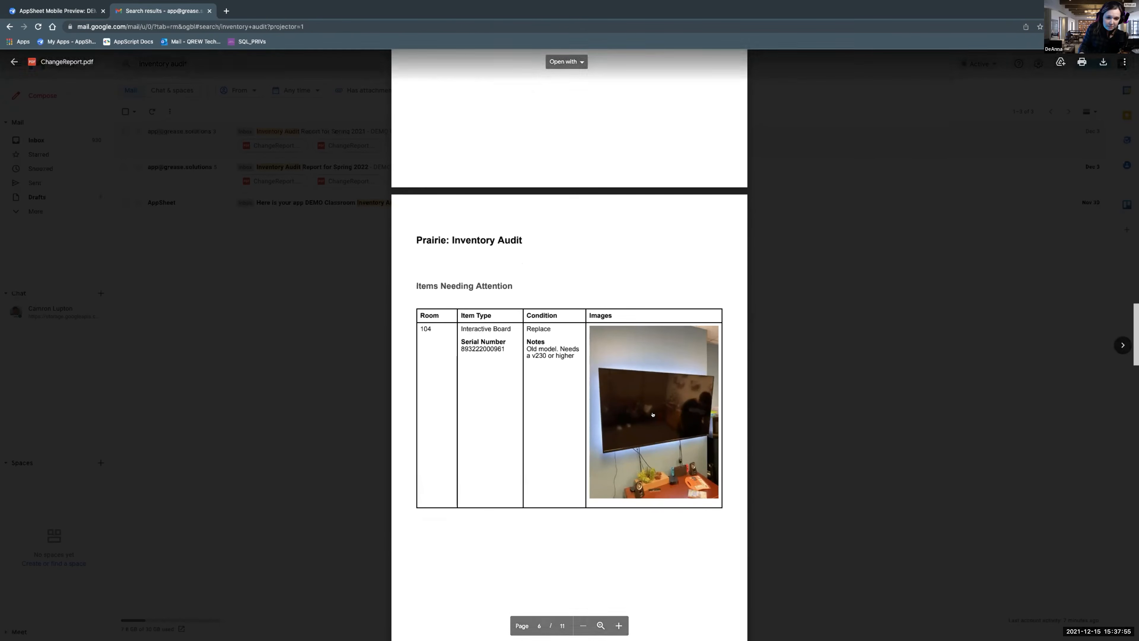
{"action": "scroll", "coordinate": [569, 377], "scroll_direction": "down", "scroll_amount": 10}
{"action": "scroll", "coordinate": [652, 413], "scroll_direction": "down", "scroll_amount": 2}
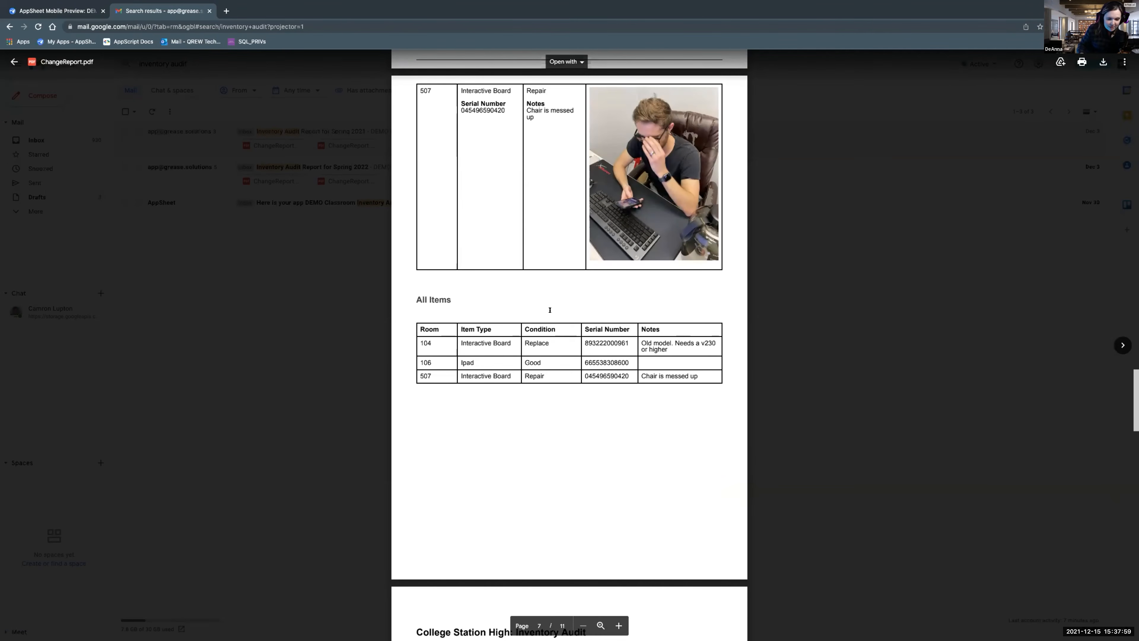
Examine the College Station High section and the rest of the report, and return to its cover page.
{"action": "scroll", "coordinate": [450, 359], "scroll_direction": "down", "scroll_amount": 3}
{"action": "scroll", "coordinate": [450, 359], "scroll_direction": "down", "scroll_amount": 1}
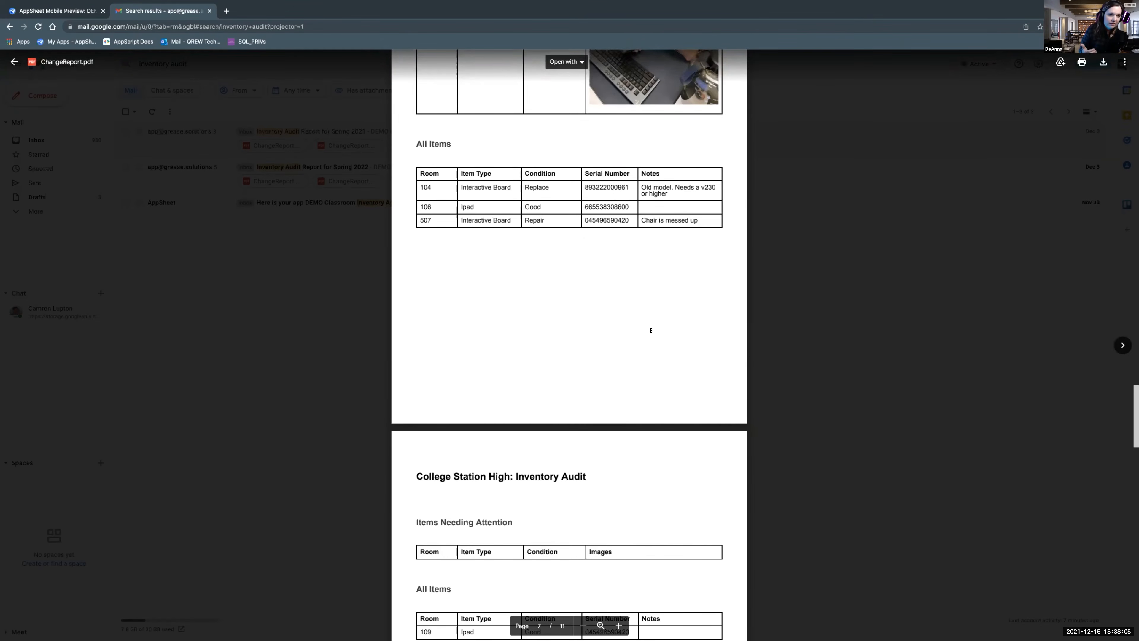
{"action": "scroll", "coordinate": [650, 330], "scroll_direction": "down", "scroll_amount": 4}
{"action": "scroll", "coordinate": [649, 330], "scroll_direction": "down", "scroll_amount": 20}
{"action": "scroll", "coordinate": [643, 332], "scroll_direction": "up", "scroll_amount": 20}
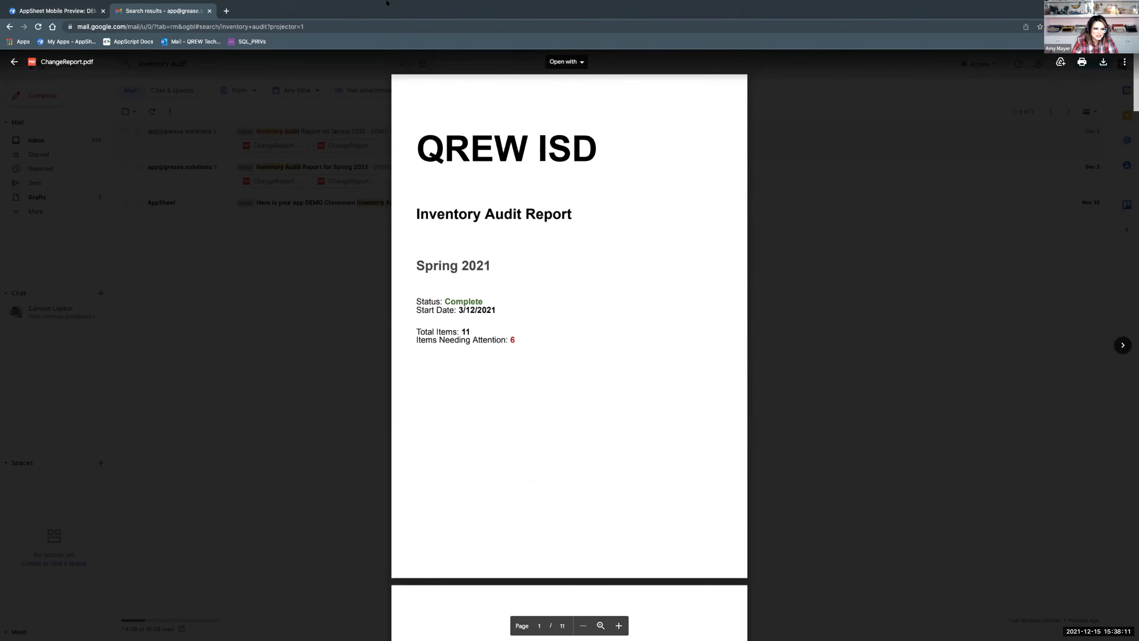
{"action": "mouse_move", "coordinate": [386, 3]}
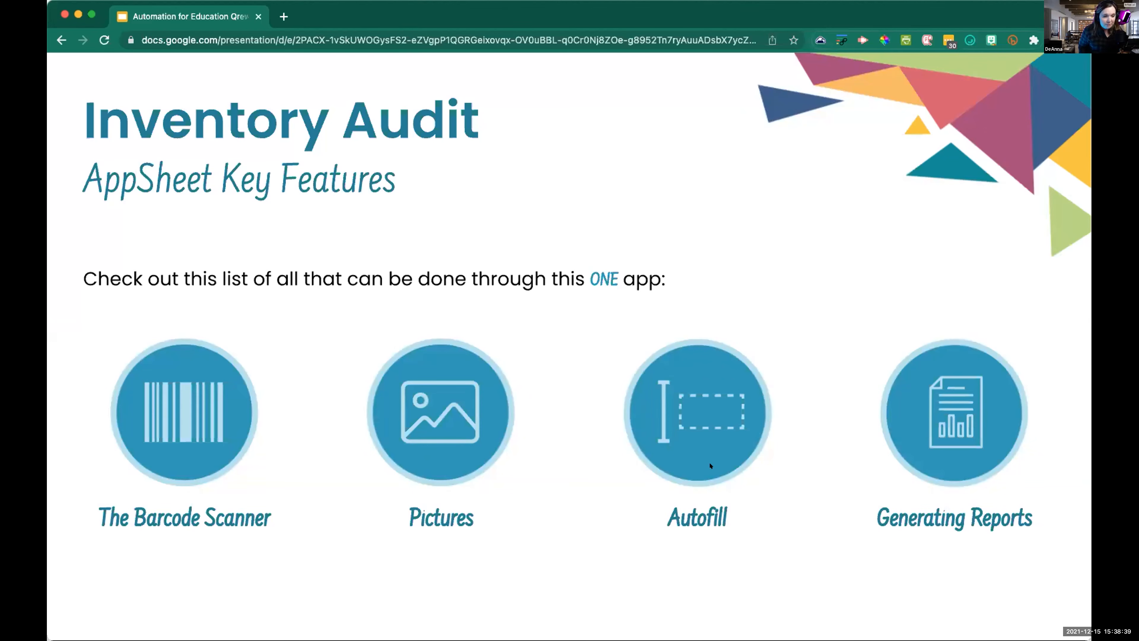
{"action": "key", "text": "Right"}
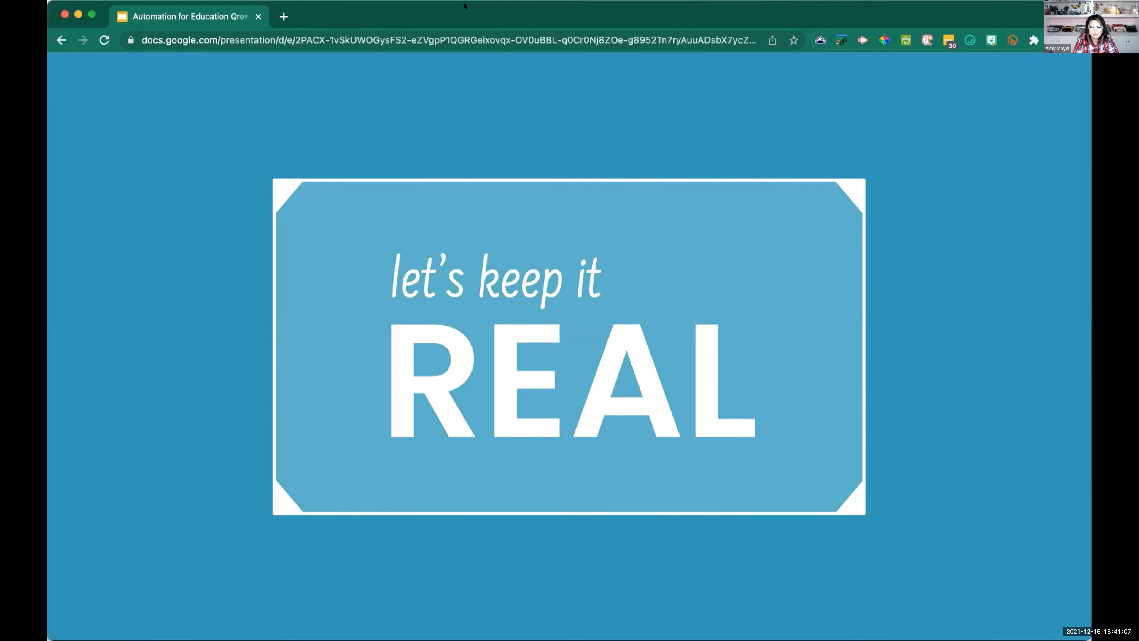
{"action": "mouse_move", "coordinate": [138, 575]}
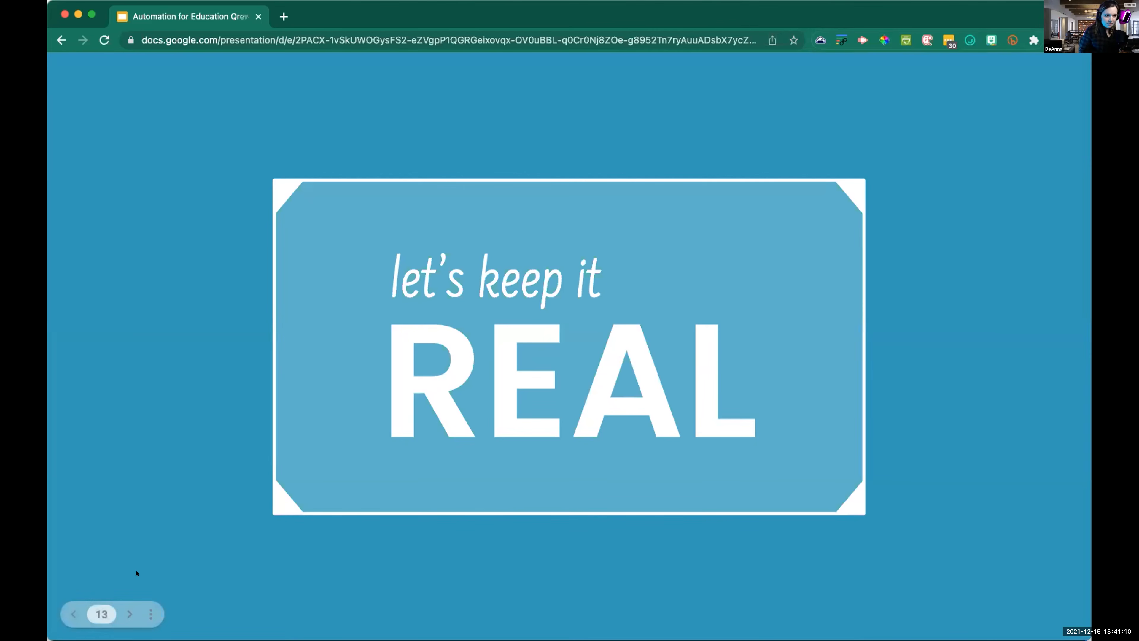
{"action": "left_click", "coordinate": [126, 607]}
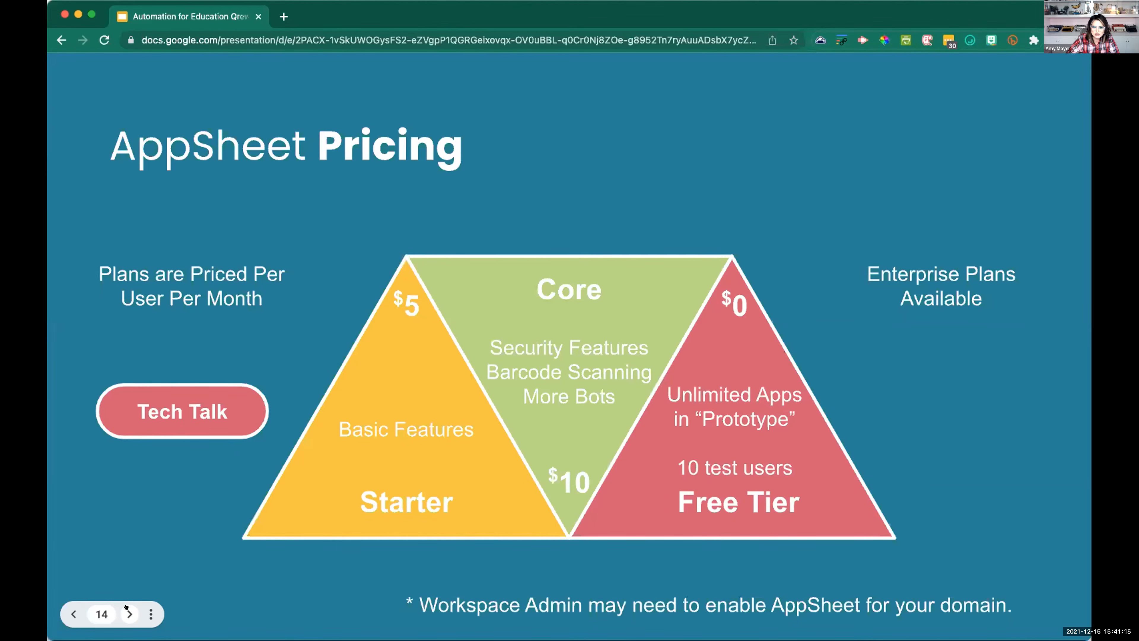